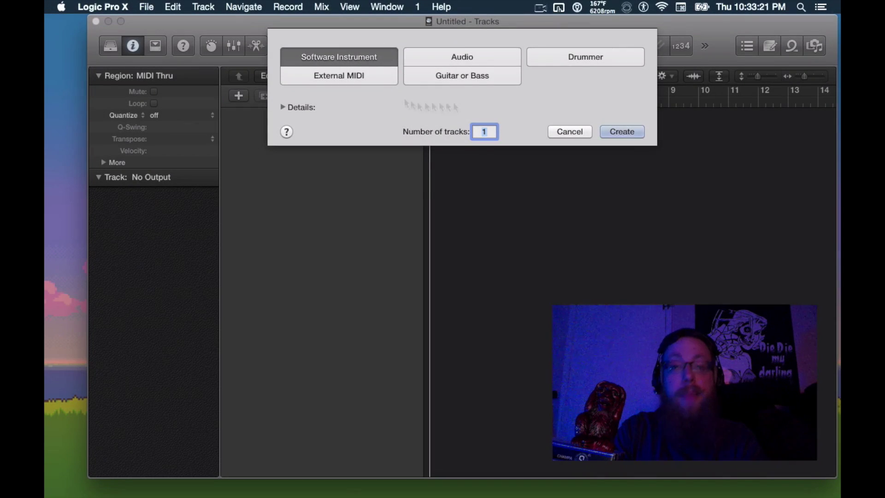
# - Create the Classic Electric Piano instrument track and close the Library with Y
pyautogui.click(637, 132)
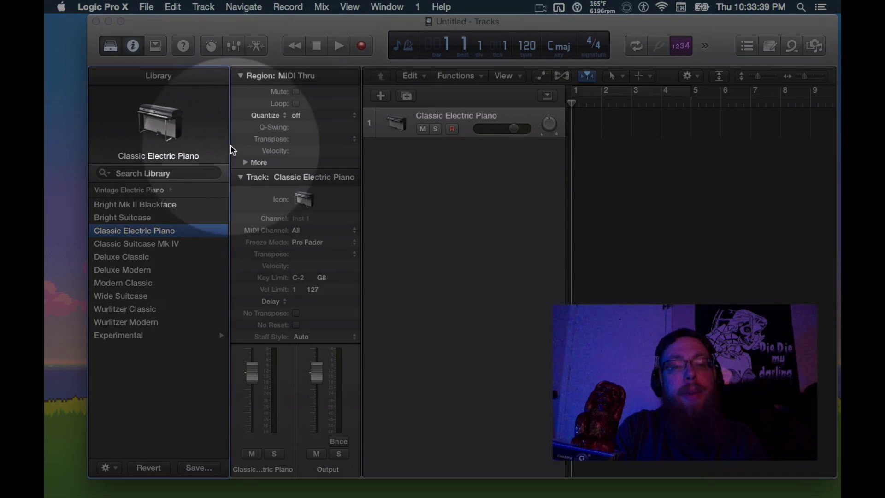
pyautogui.press('y')
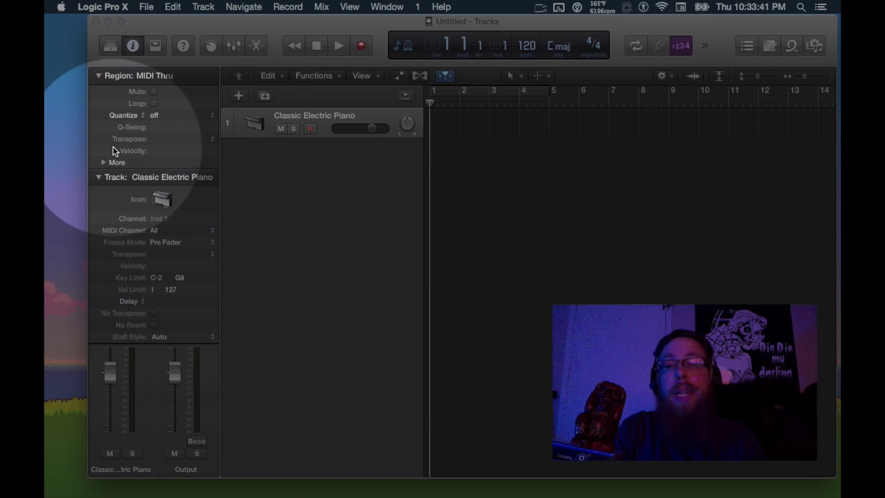
# - In the Mixer, delete both auxiliary channel strips, confirming with Delete anyway
pyautogui.press('super+2')
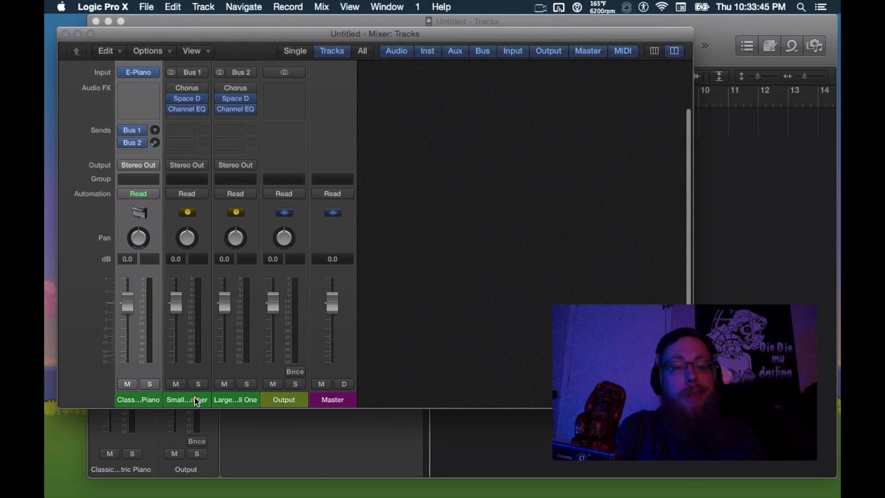
pyautogui.click(197, 401)
pyautogui.press('BackSpace')
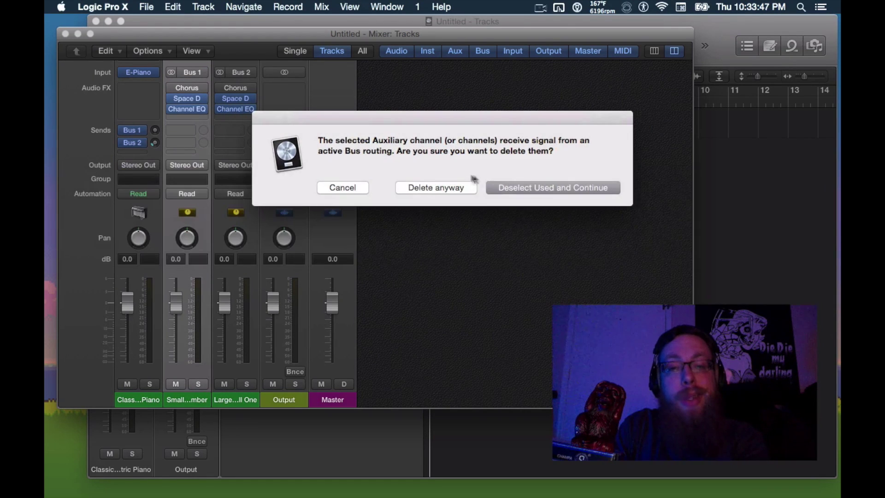
pyautogui.click(507, 187)
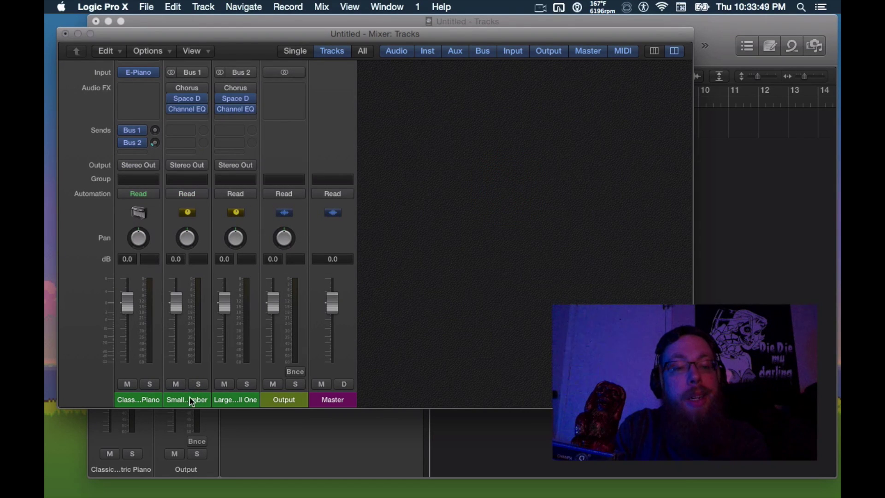
pyautogui.click(192, 401)
pyautogui.press('BackSpace')
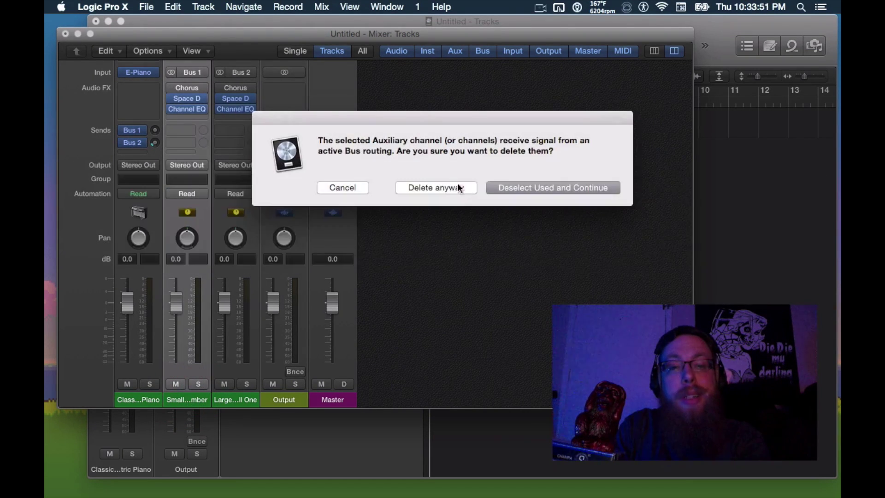
pyautogui.click(459, 187)
pyautogui.click(191, 401)
pyautogui.press('BackSpace')
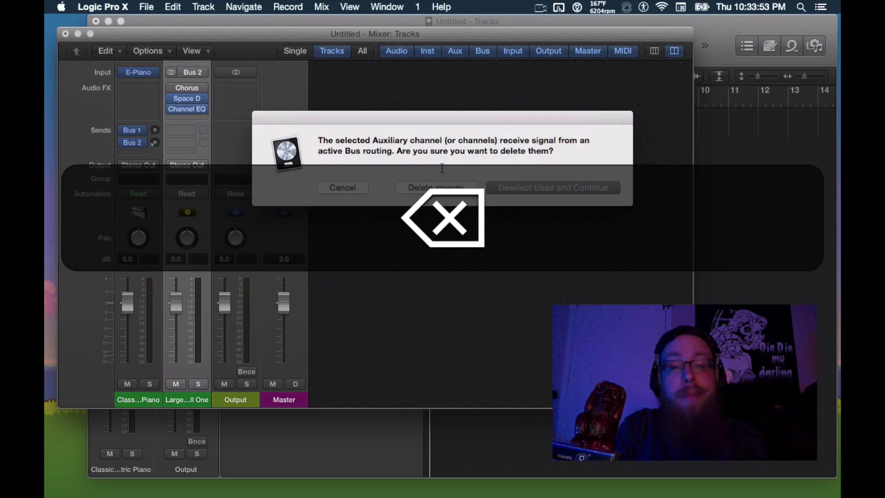
pyautogui.click(443, 191)
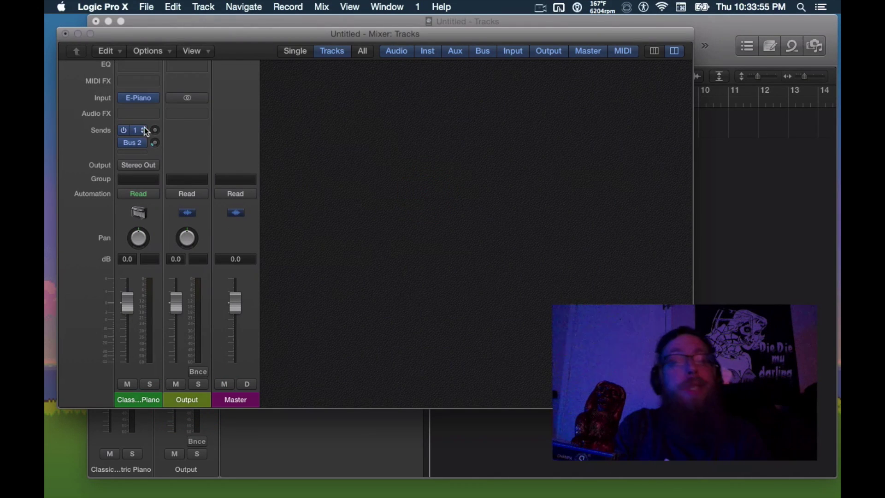
# - Set the piano's Bus 1 and Bus 2 sends to No Send and return to the Tracks window
pyautogui.click(138, 131)
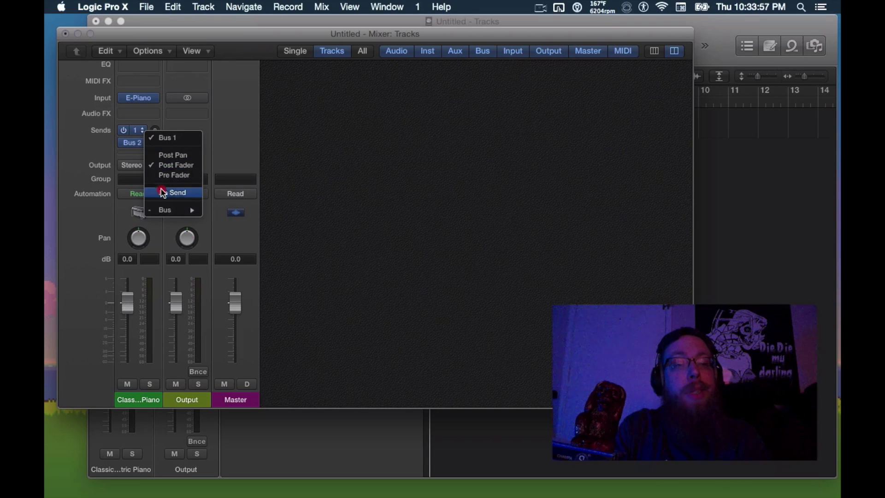
pyautogui.click(163, 189)
pyautogui.click(142, 142)
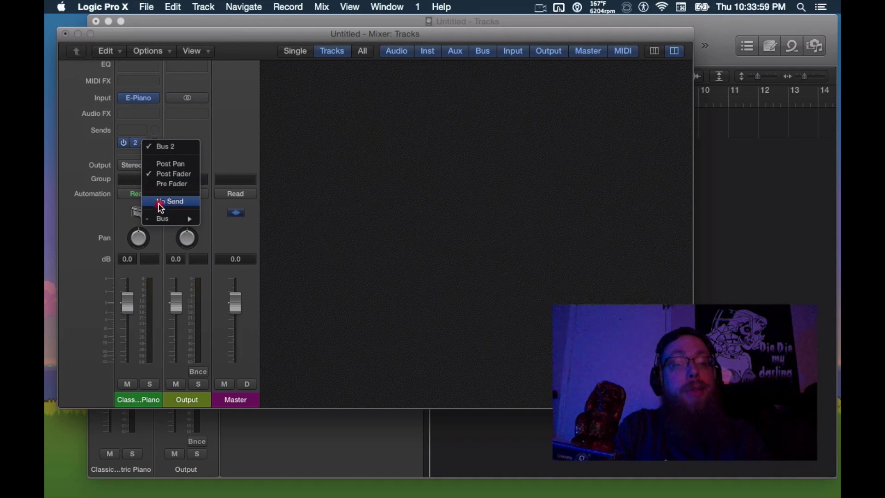
pyautogui.click(159, 200)
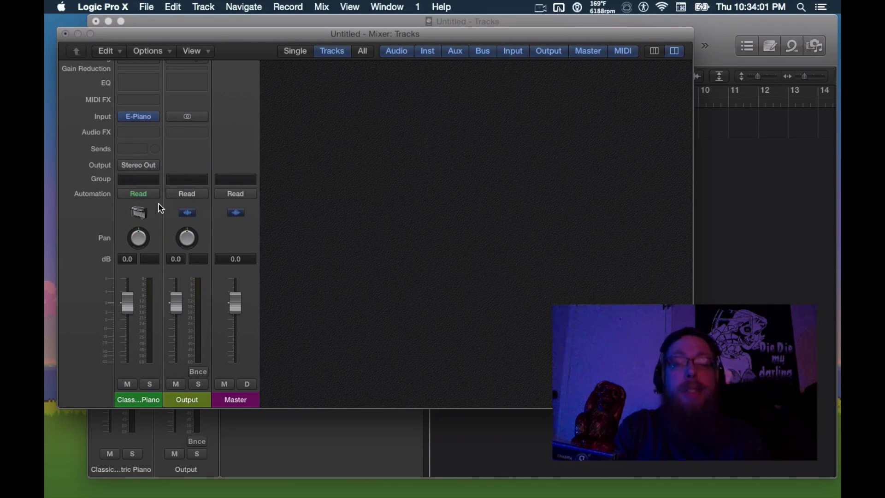
pyautogui.press('super+grave')
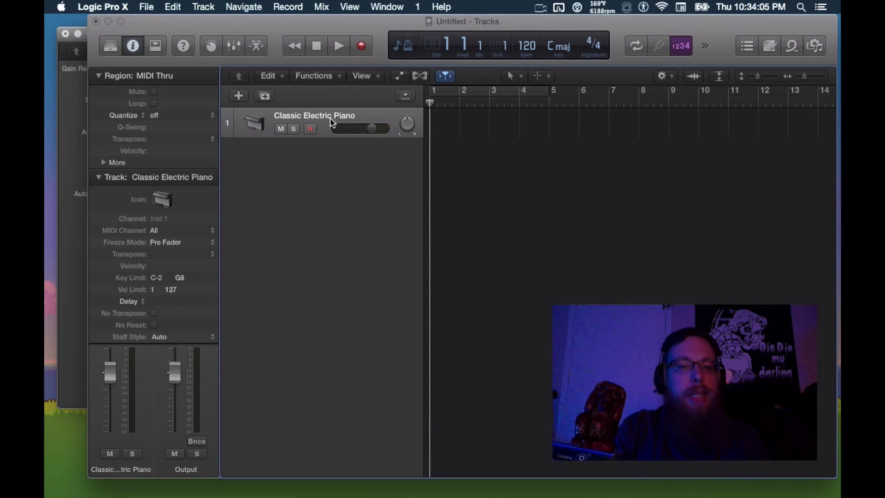
# - Collapse the Region and Track inspectors and replace the E-Piano with Ultrabeat (Drum Synth) Stereo
pyautogui.click(98, 75)
pyautogui.click(97, 94)
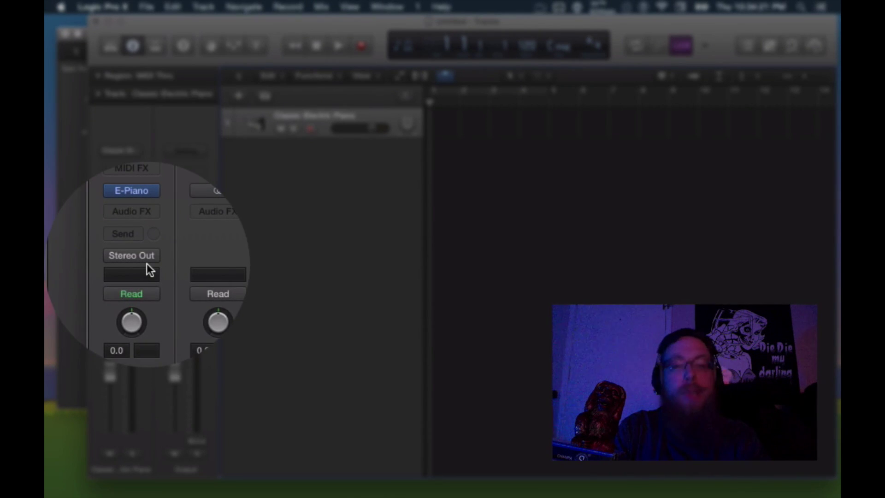
pyautogui.click(146, 208)
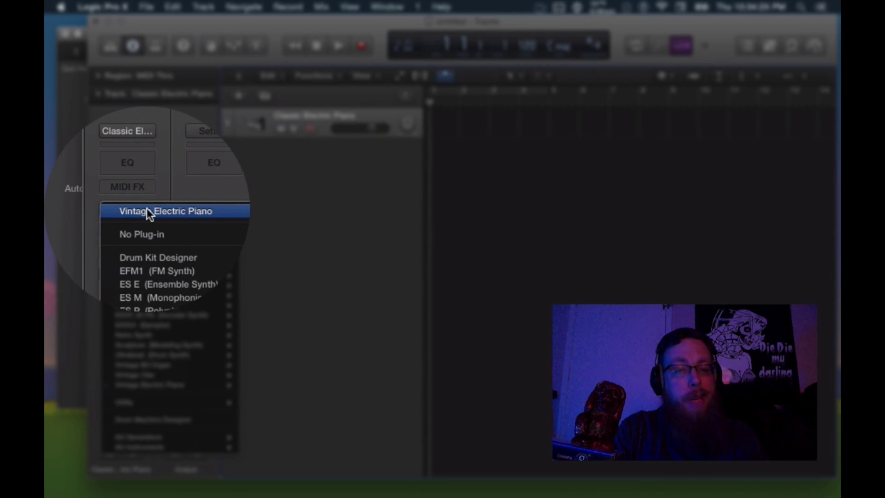
pyautogui.moveTo(147, 353)
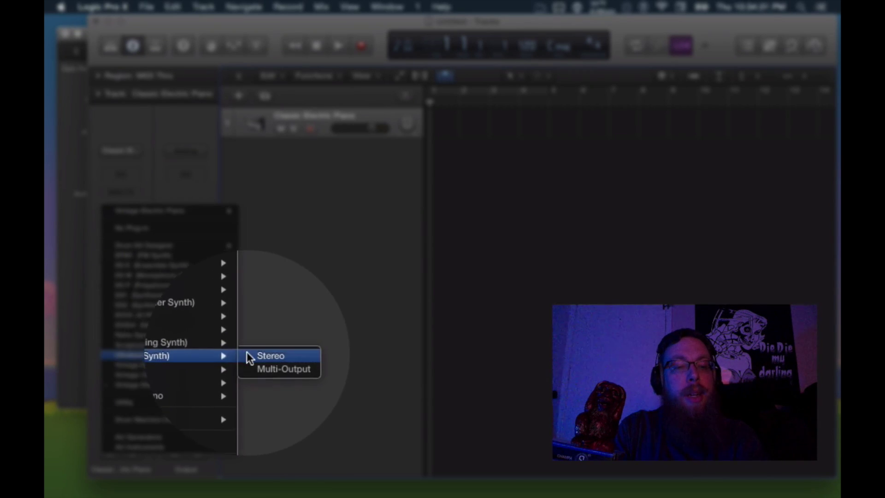
pyautogui.click(248, 355)
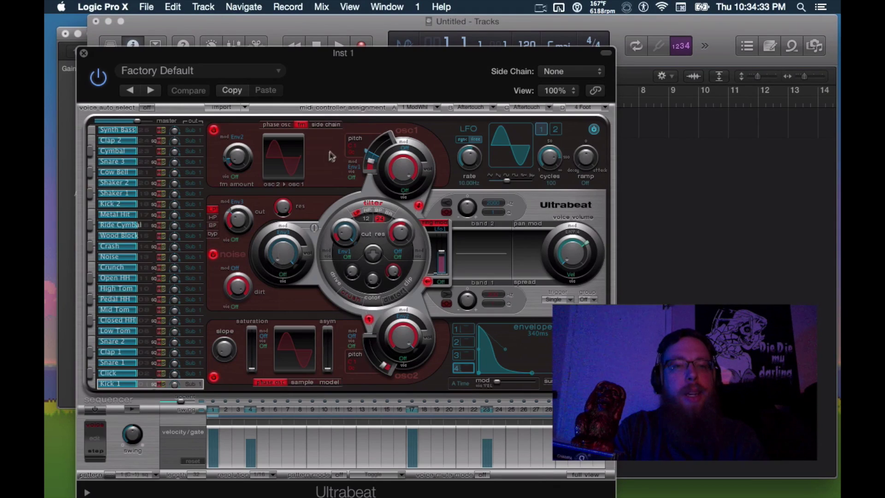
# - Reposition the Ultrabeat window and trigger one of its drum voices
pyautogui.moveTo(384, 51); pyautogui.dragTo(504, 19)
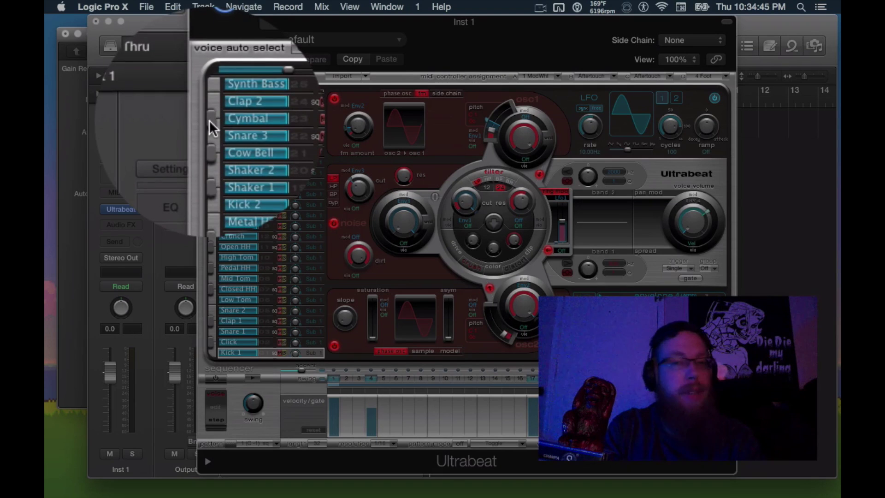
pyautogui.click(209, 198)
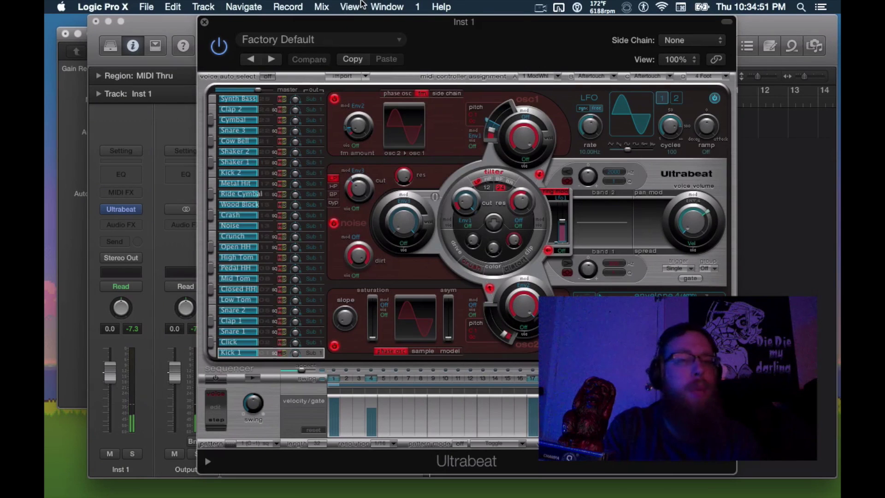
pyautogui.click(363, 6)
# - Show Musical Typing from the Window menu and play the S, A and F drum keys
pyautogui.moveTo(380, 6)
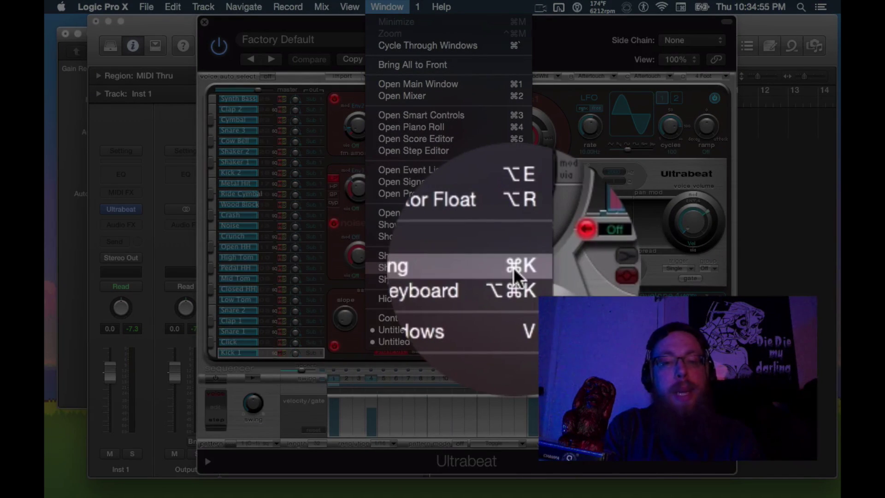
pyautogui.click(512, 267)
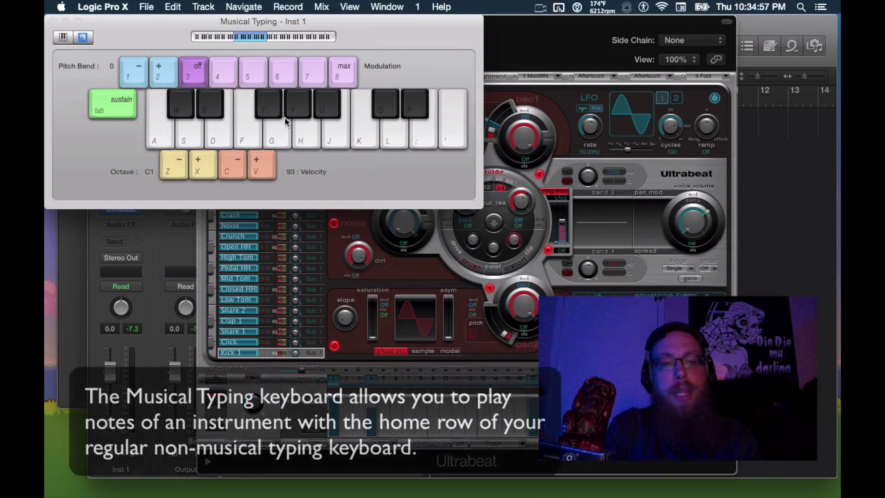
pyautogui.moveTo(159, 29); pyautogui.dragTo(459, 100)
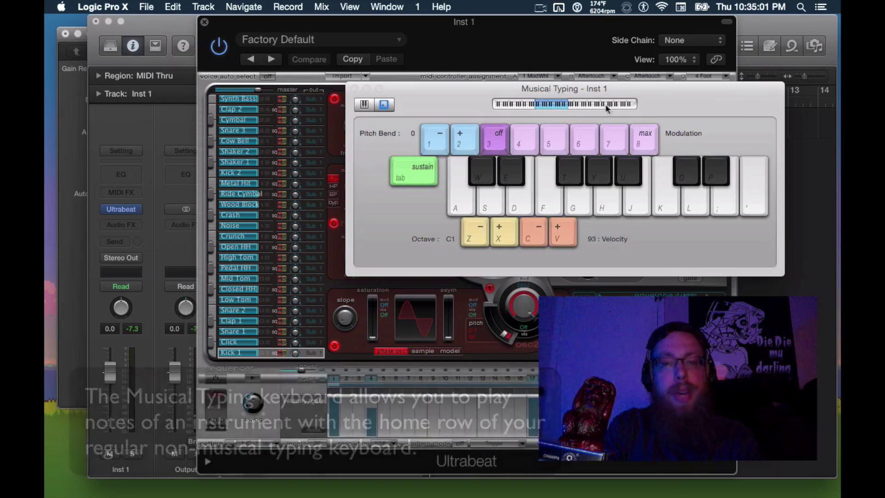
pyautogui.press('s')
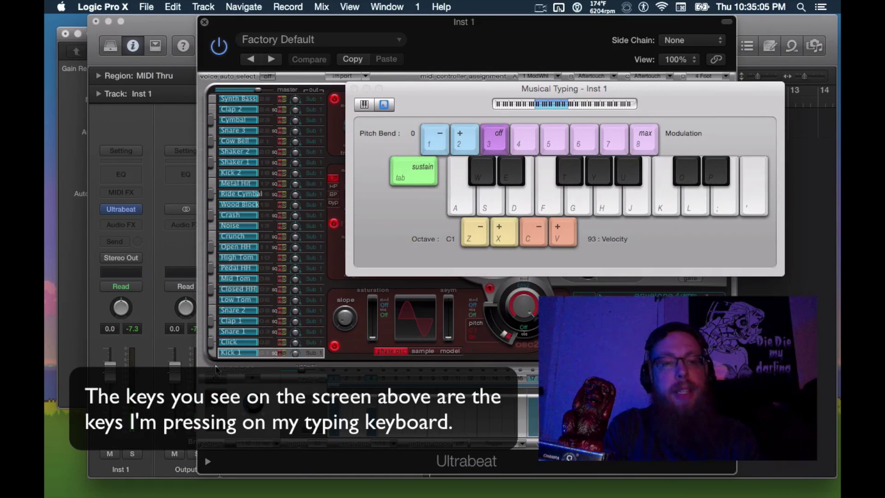
pyautogui.press('a')
pyautogui.press('f')
pyautogui.press('s')
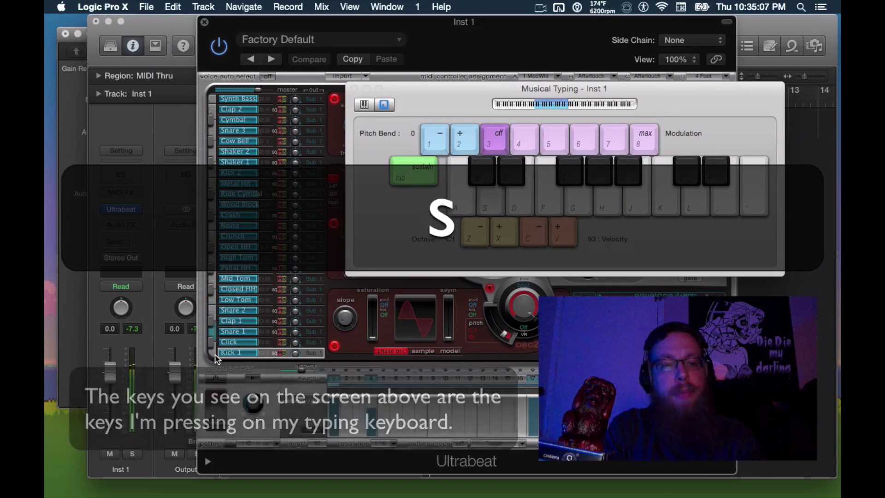
pyautogui.press('f')
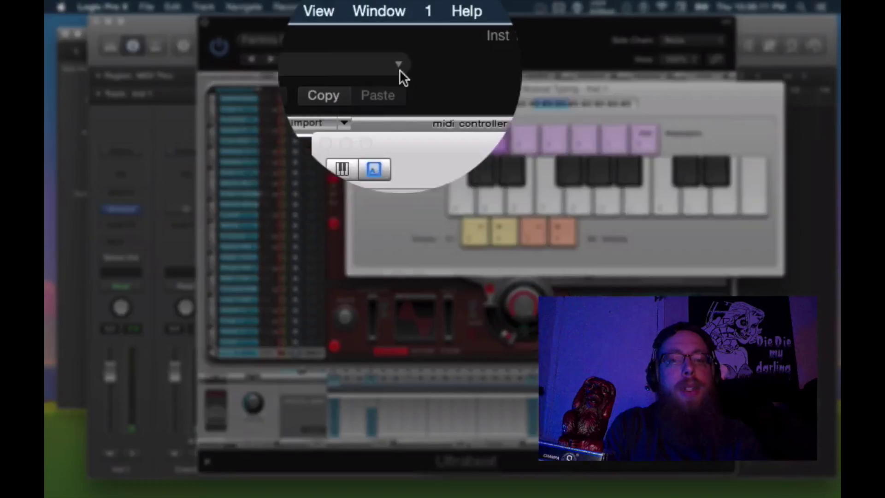
# - Load the Drum Kits > Classic UK Hip Hop preset and audition it on A, S, D, F
pyautogui.click(399, 44)
pyautogui.moveTo(298, 256)
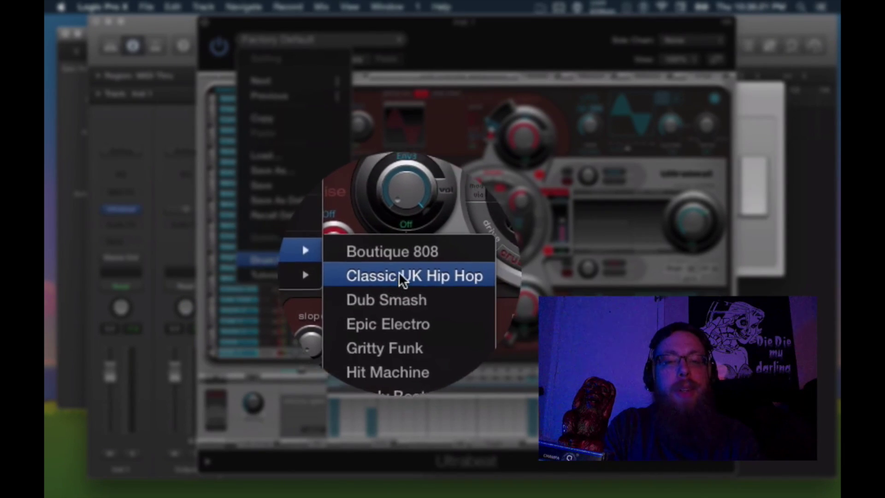
pyautogui.click(427, 277)
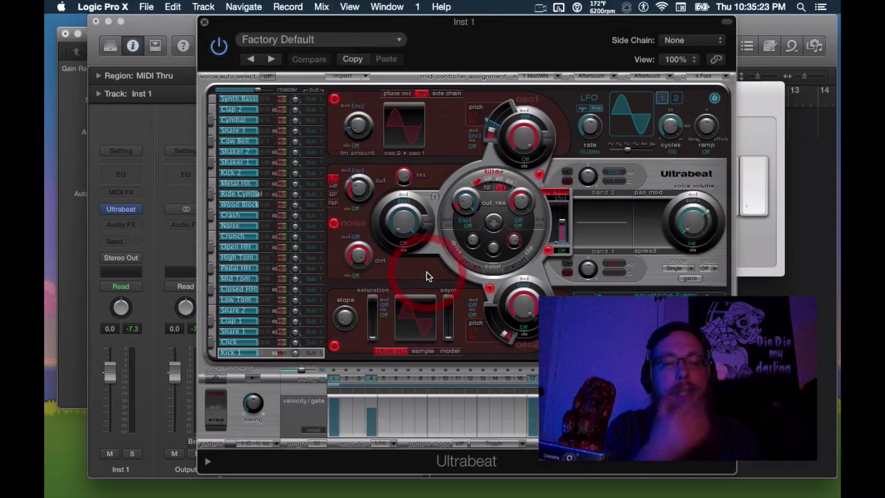
pyautogui.press('a')
pyautogui.press('f')
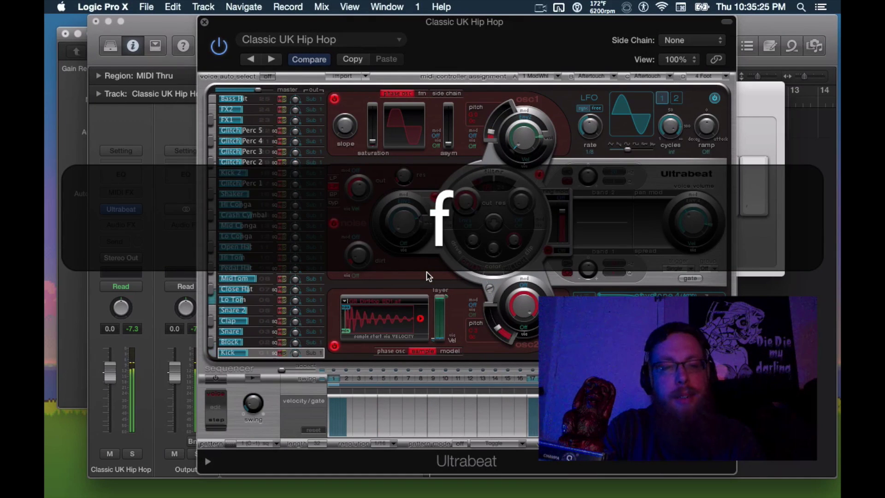
pyautogui.press('d')
pyautogui.press('s')
pyautogui.press('f')
pyautogui.press('a')
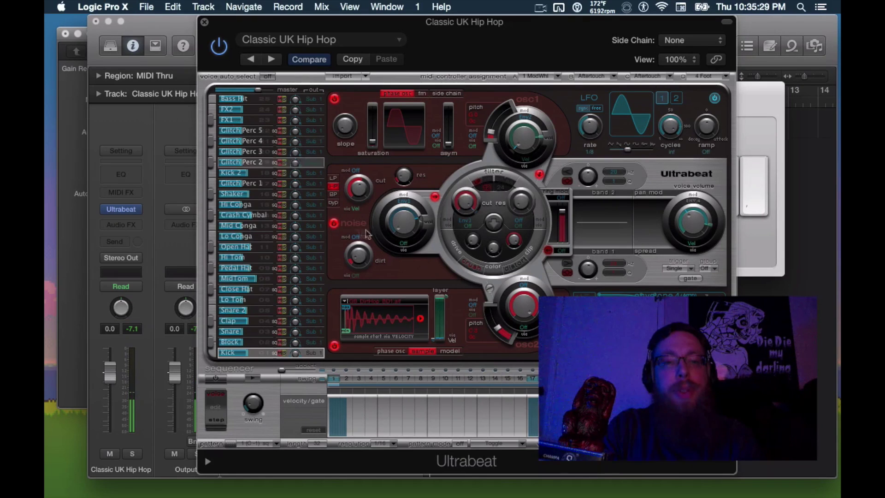
# - Compare the kit to its saved preset, close Ultrabeat and reopen Musical Typing with Cmd-K
pyautogui.click(310, 63)
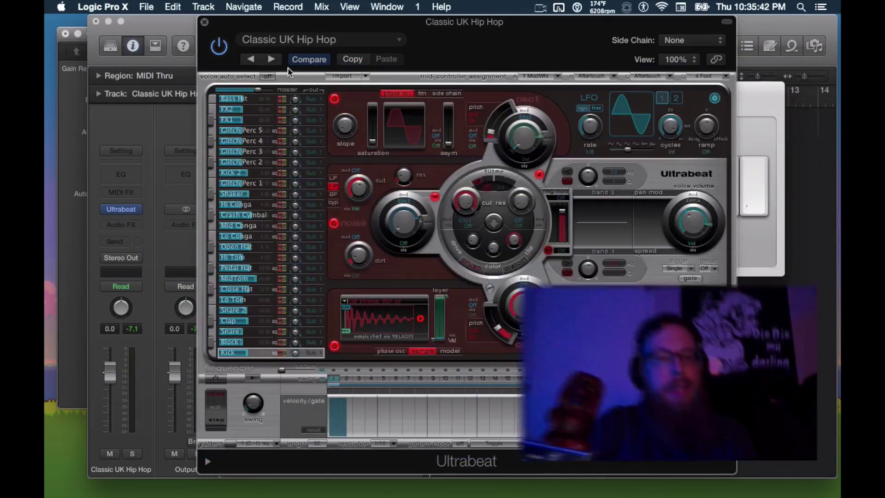
pyautogui.click(204, 21)
pyautogui.press('super+k')
# - Test one more drum note, then close the Musical Typing window
pyautogui.moveTo(451, 154); pyautogui.dragTo(407, 244)
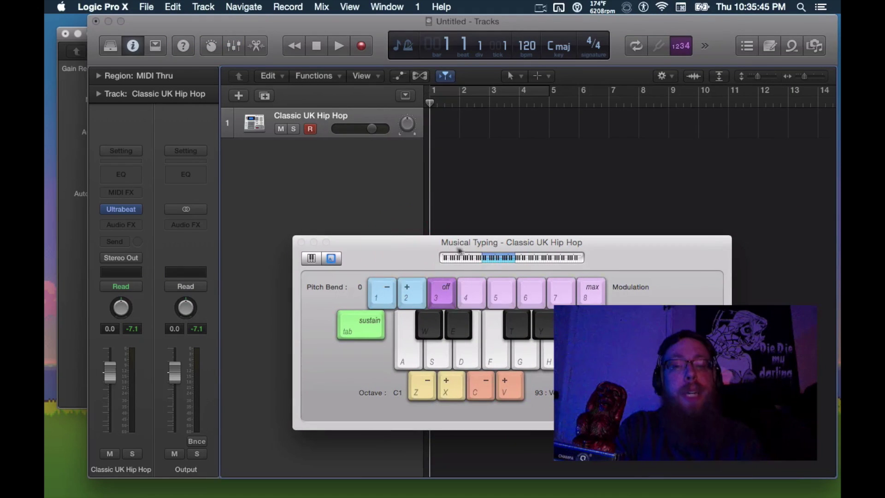
pyautogui.press('a')
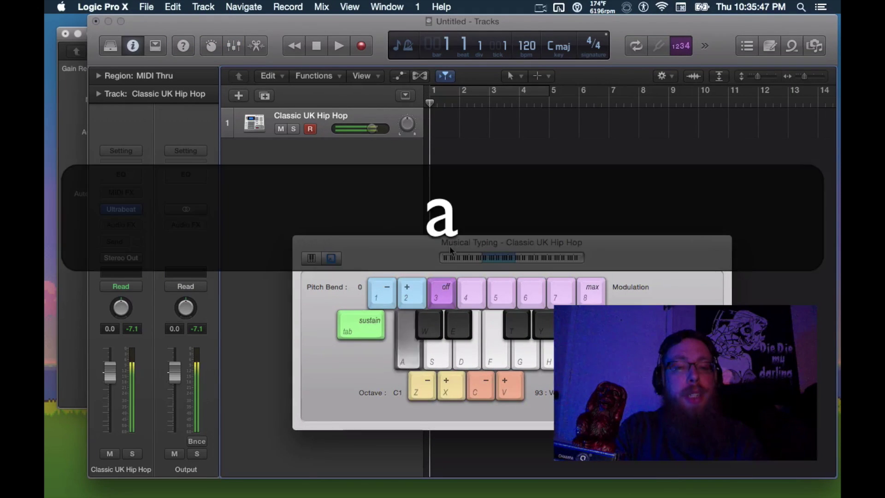
pyautogui.click(301, 243)
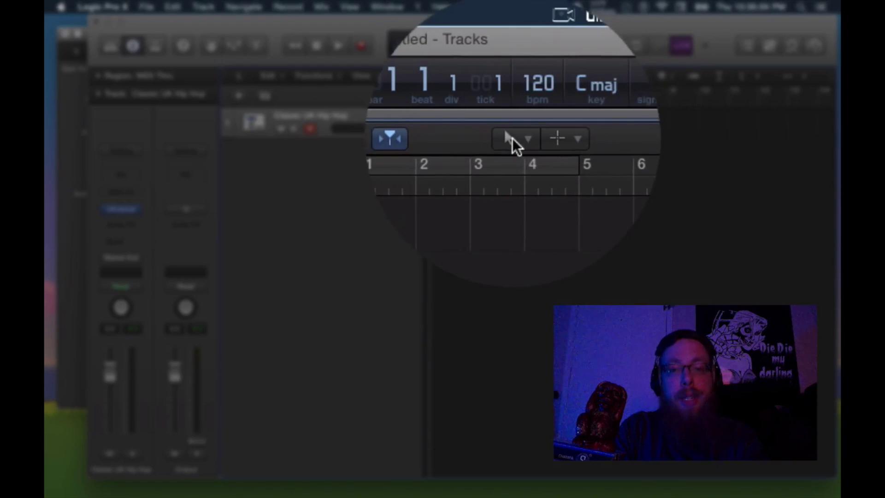
# - Make Pencil the Command-click tool, draw a MIDI region at bar 1, and cycle bar 1 only
pyautogui.click(543, 142)
pyautogui.click(563, 151)
pyautogui.press('super')
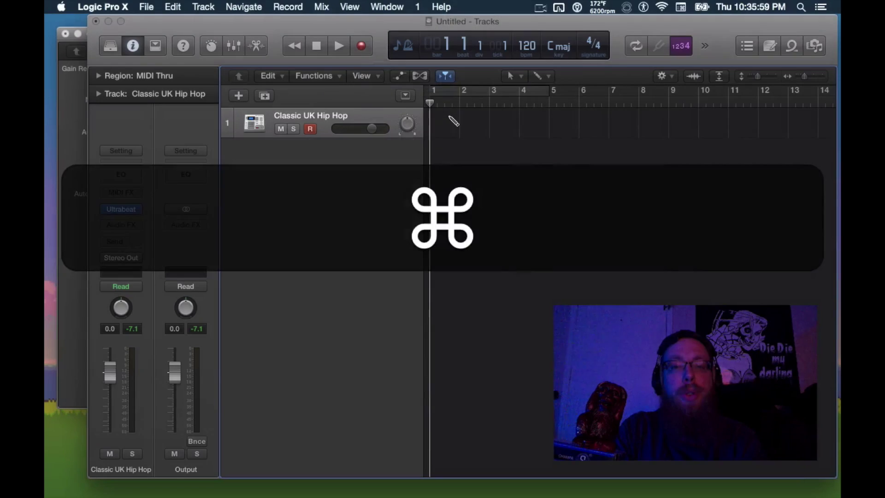
pyautogui.keyDown('super'); pyautogui.click(453, 121); pyautogui.keyUp('super')
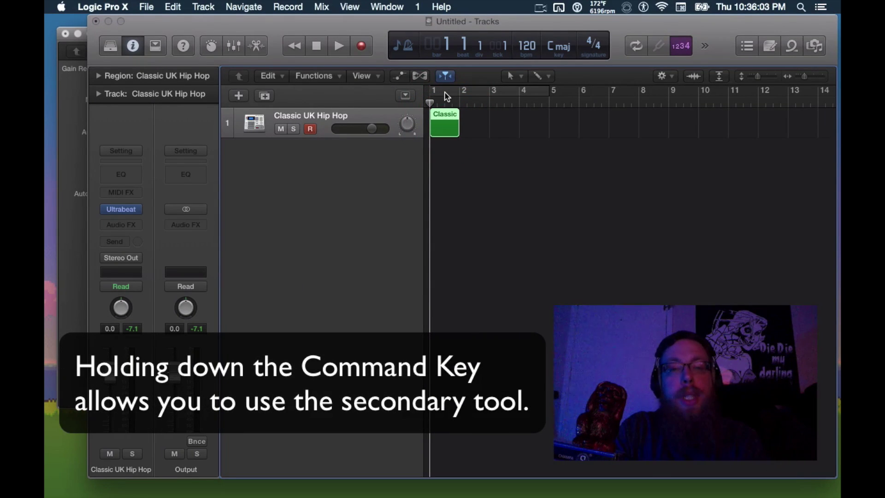
pyautogui.click(447, 96)
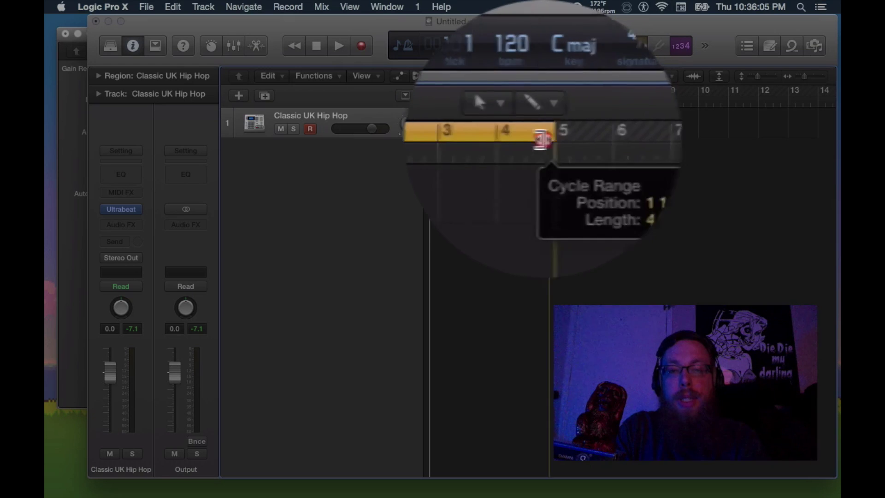
pyautogui.moveTo(543, 96); pyautogui.dragTo(459, 97)
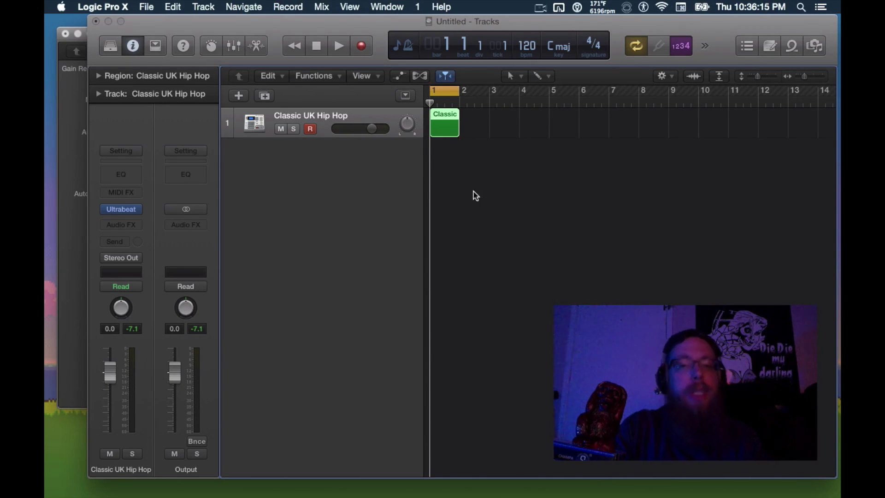
# - Open the region in an enlarged Piano Roll and draw a short C1 note on beat 1
pyautogui.doubleClick(442, 133)
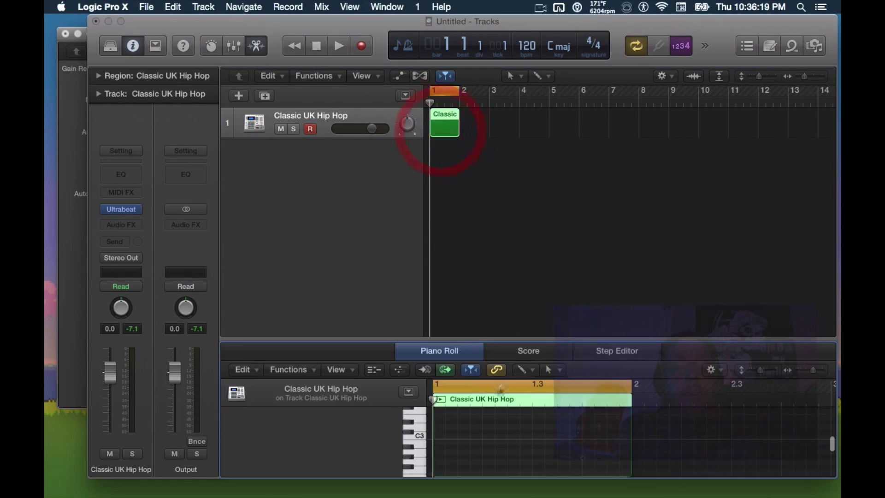
pyautogui.moveTo(509, 345); pyautogui.dragTo(512, 206)
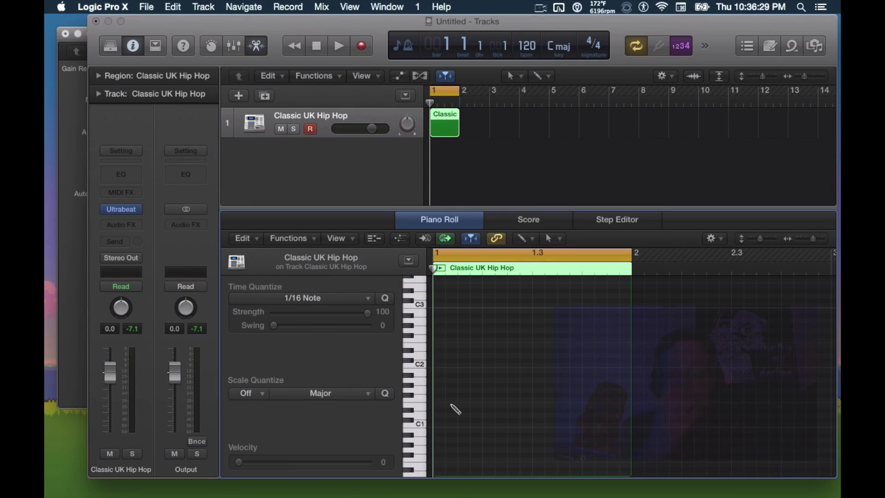
pyautogui.click(445, 424)
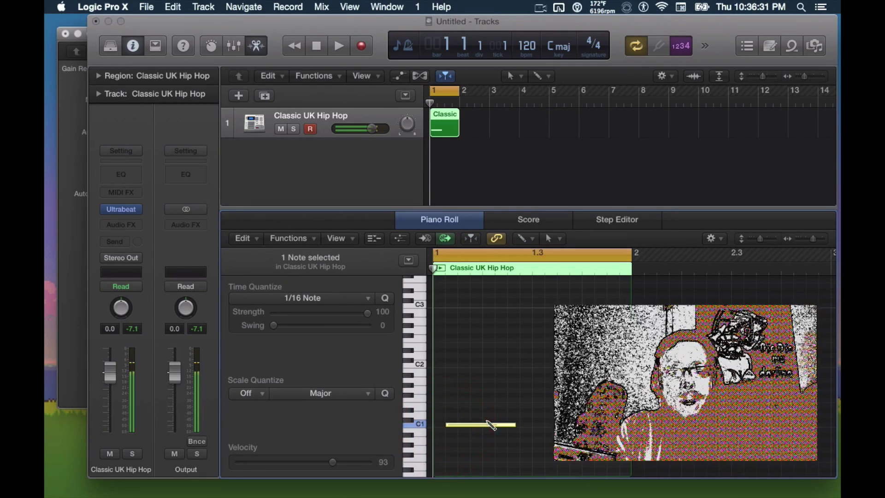
pyautogui.moveTo(513, 423); pyautogui.dragTo(446, 427)
pyautogui.press('space')
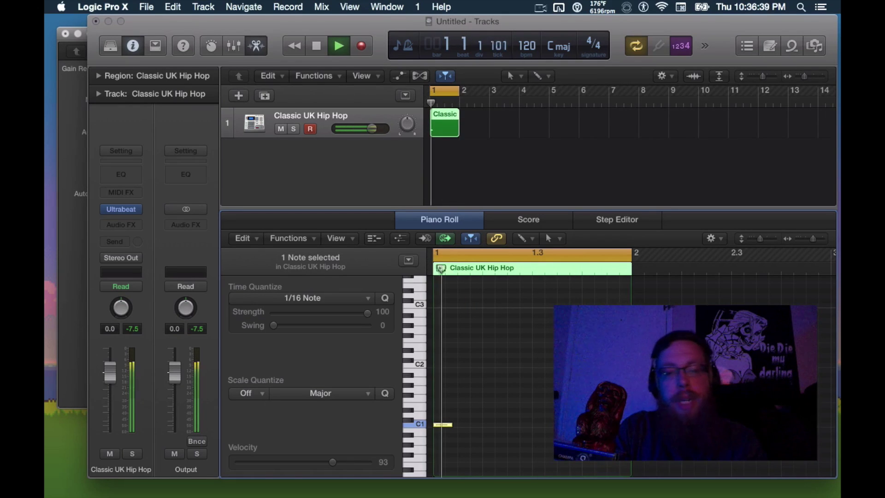
pyautogui.press('space')
# - Add C1 notes on the remaining beats, check the last note's velocity 93, and play the loop
pyautogui.click(489, 425)
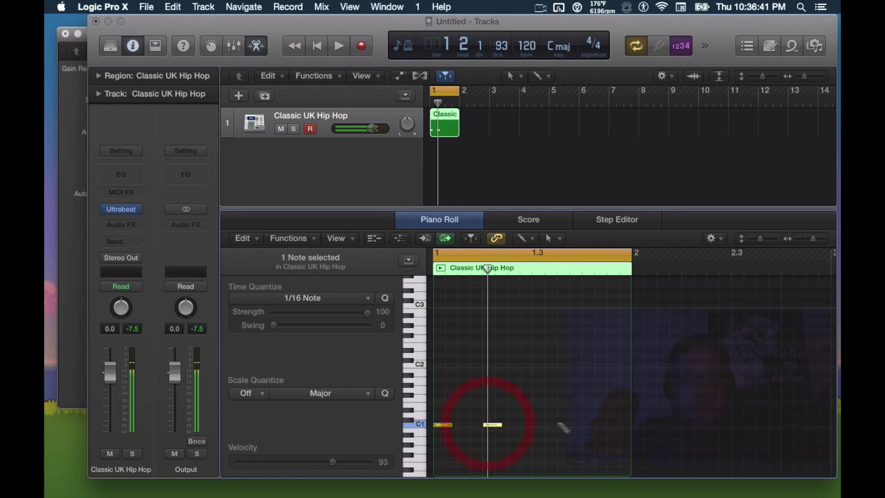
pyautogui.click(597, 424)
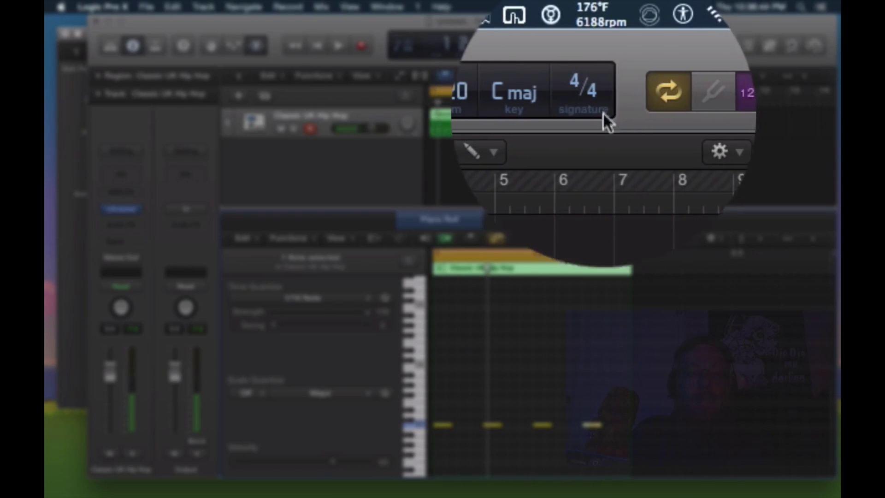
pyautogui.click(601, 105)
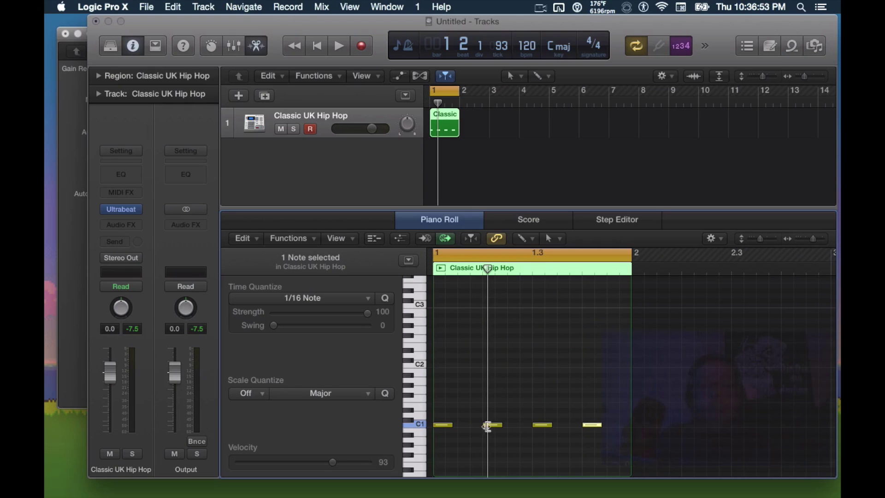
pyautogui.click(592, 425)
pyautogui.press('space')
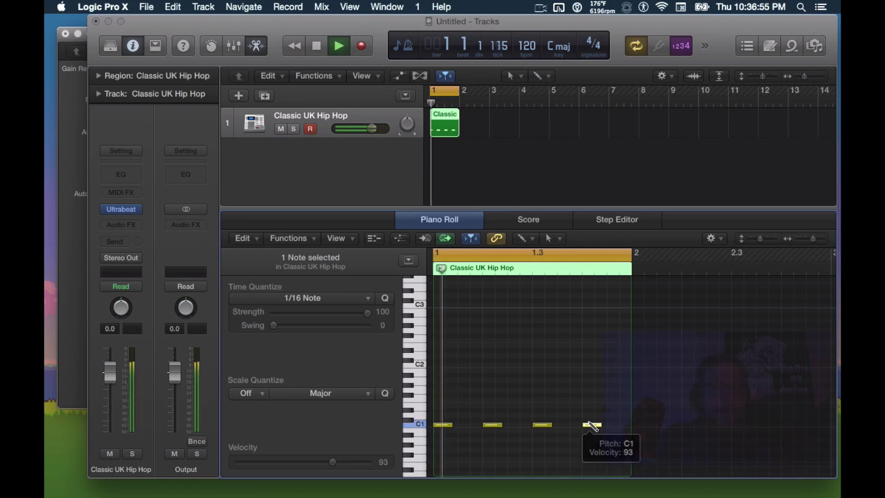
pyautogui.press('space')
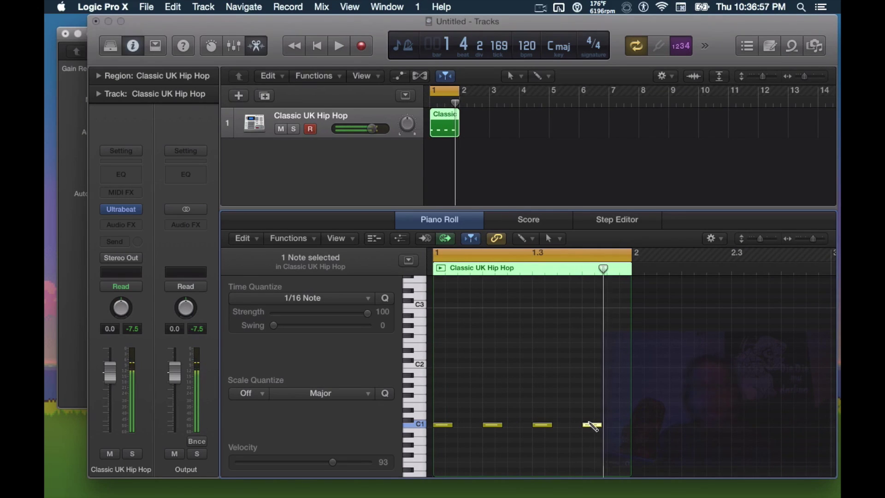
pyautogui.click(593, 425)
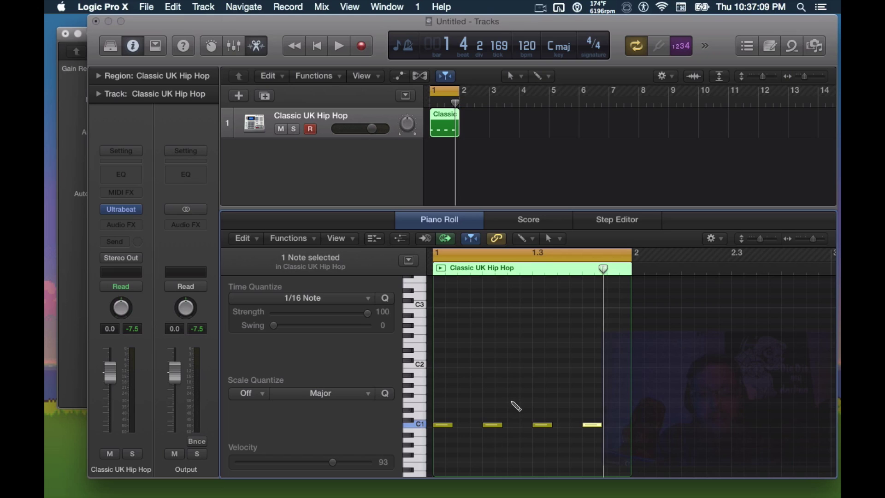
# - Add two E1 notes to bar 1 and play the loop
pyautogui.click(513, 400)
pyautogui.moveTo(521, 401); pyautogui.dragTo(519, 405)
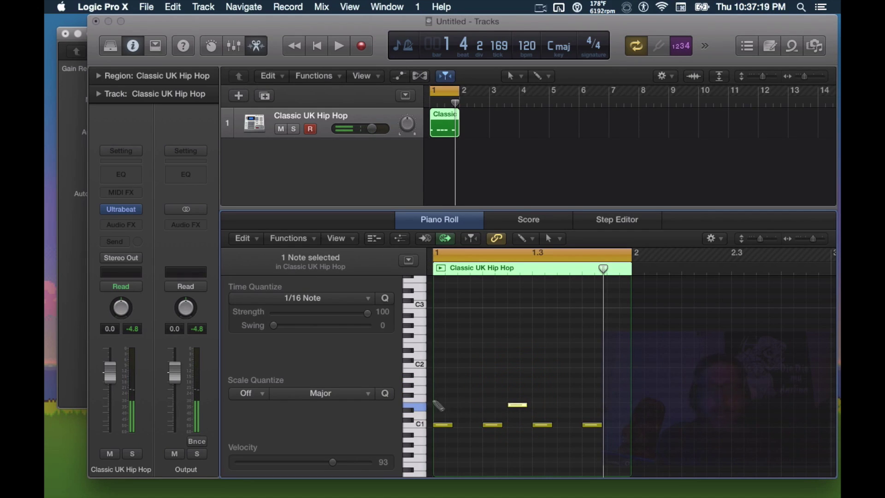
pyautogui.click(588, 406)
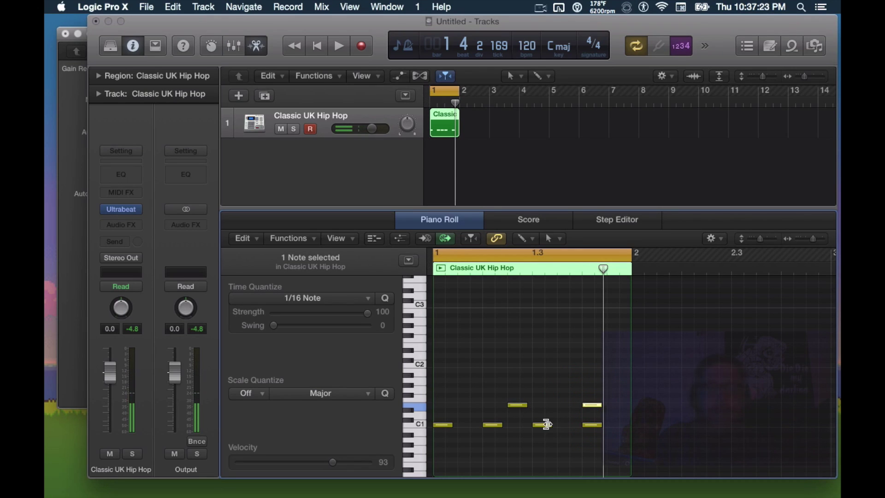
pyautogui.moveTo(547, 424); pyautogui.dragTo(546, 424)
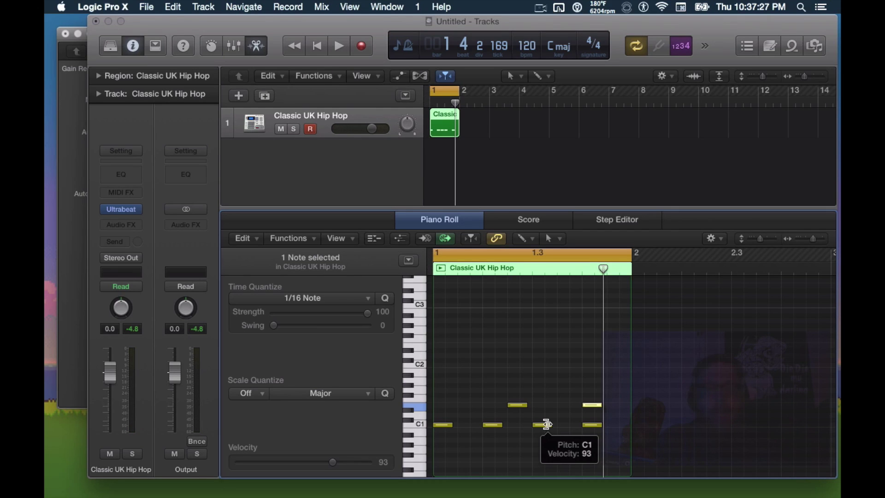
pyautogui.press('space')
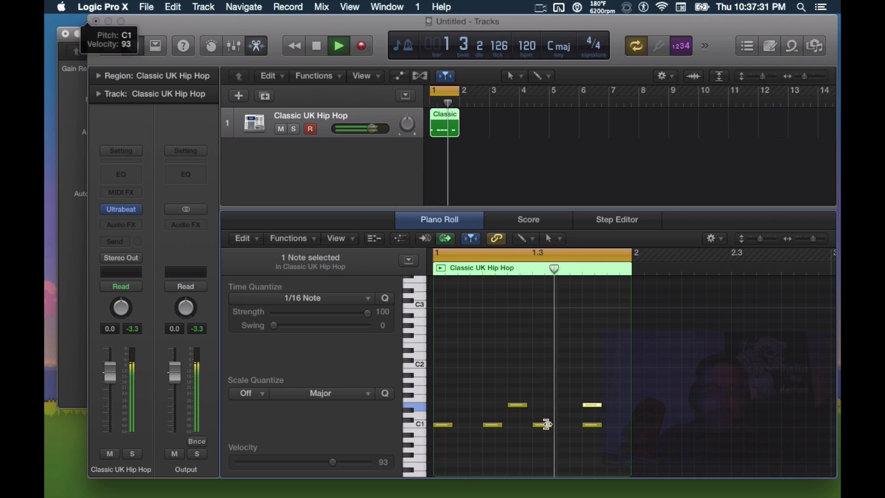
pyautogui.press('space')
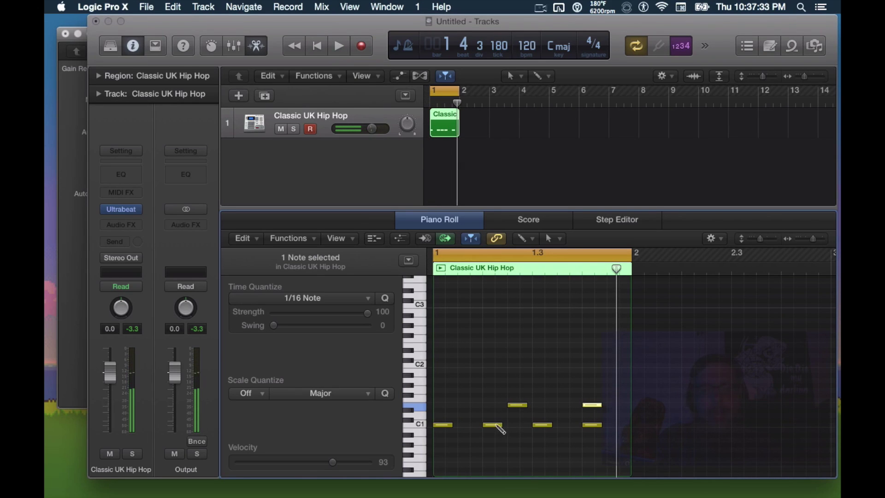
# - Shift the second C1 note earlier and the last E1 note two sixteenths later, auditioning each change
pyautogui.moveTo(494, 428)
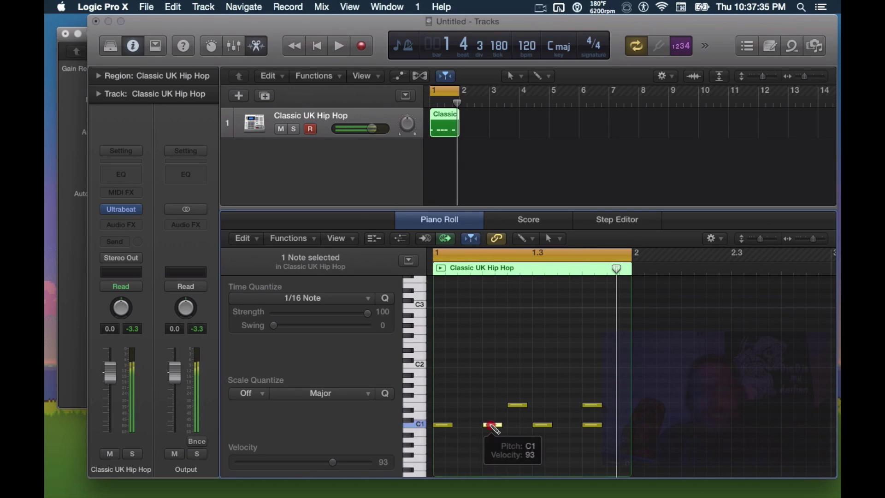
pyautogui.moveTo(494, 428); pyautogui.dragTo(471, 429)
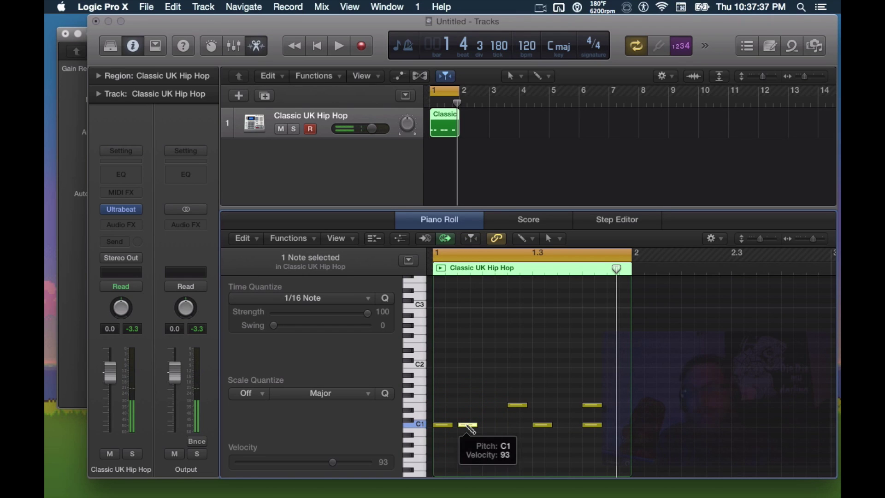
pyautogui.press('space')
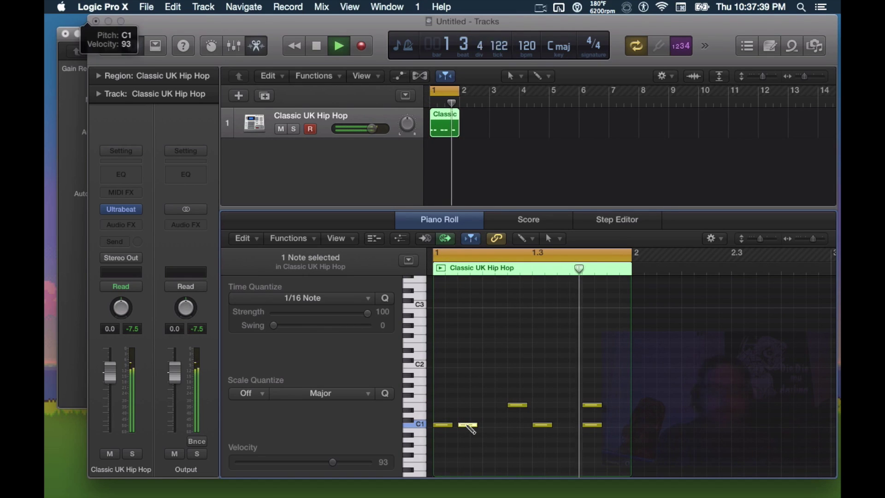
pyautogui.moveTo(470, 429)
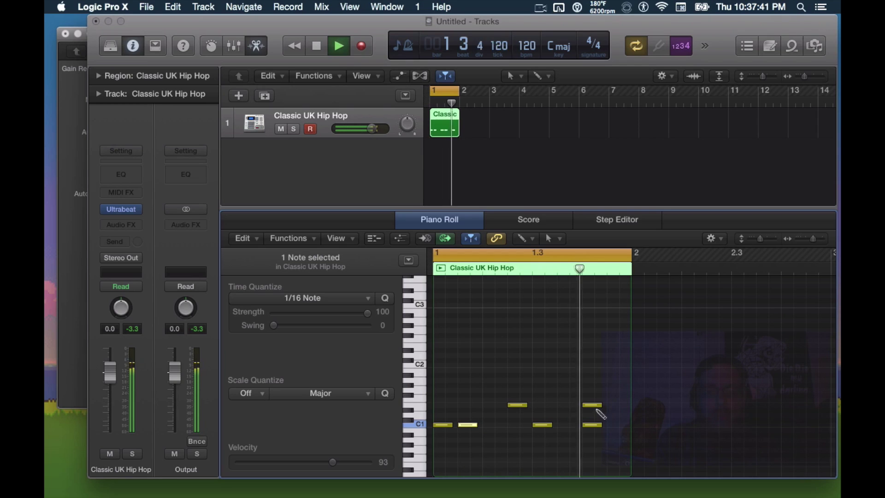
pyautogui.press('space')
pyautogui.moveTo(592, 406); pyautogui.dragTo(617, 406)
pyautogui.press('space')
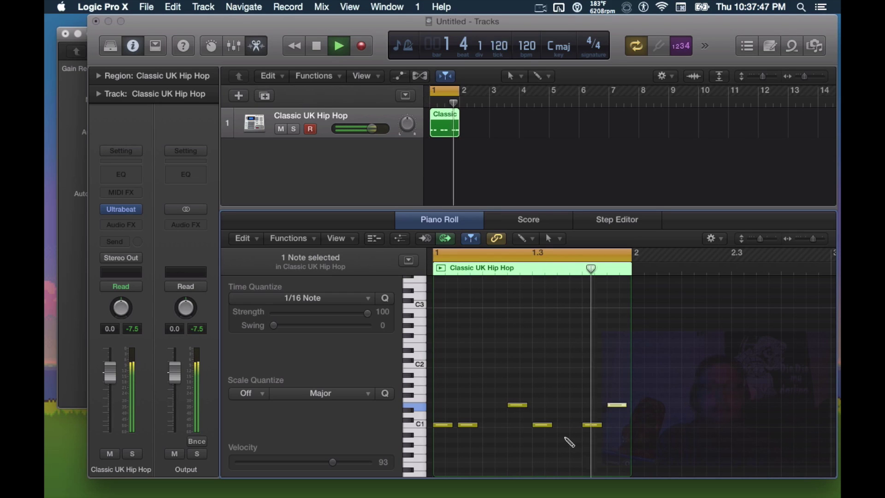
pyautogui.press('space')
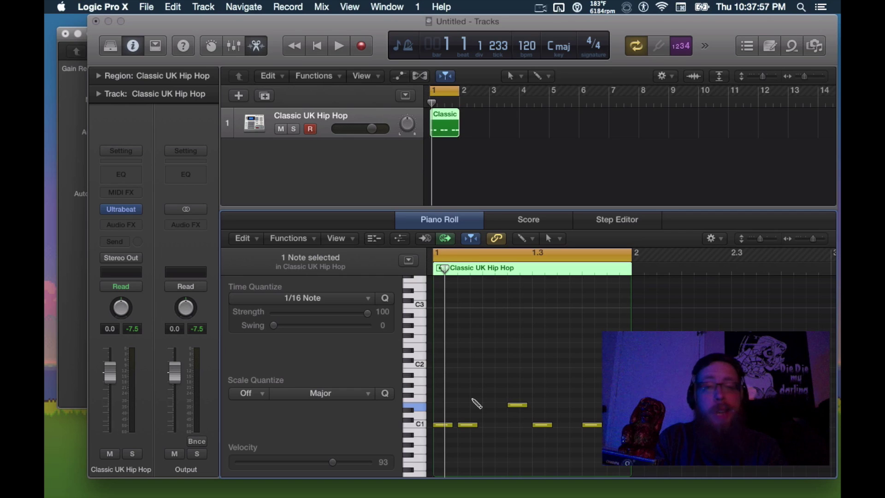
# - Build a row of short F#1 hits across bar 1 and audition it
pyautogui.click(466, 391)
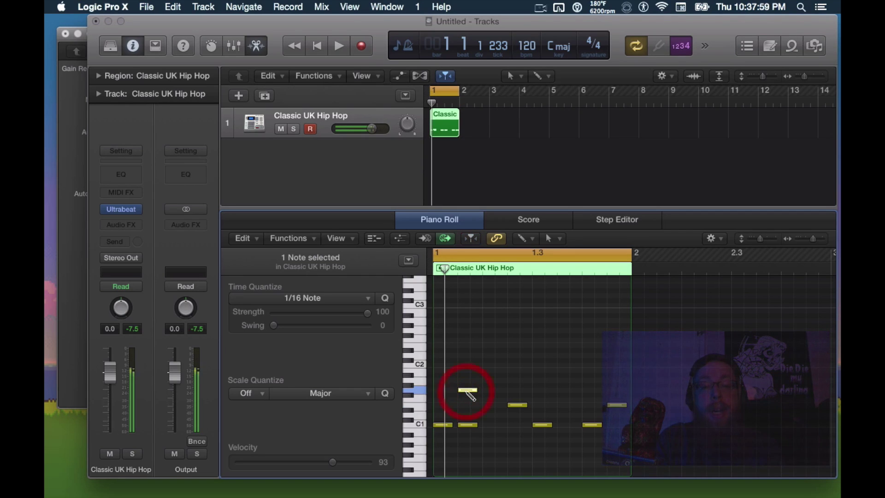
pyautogui.moveTo(468, 391)
pyautogui.mouseDown()
pyautogui.moveTo(466, 399)
pyautogui.moveTo(476, 395)
pyautogui.moveTo(437, 395)
pyautogui.mouseUp()
pyautogui.click(462, 395)
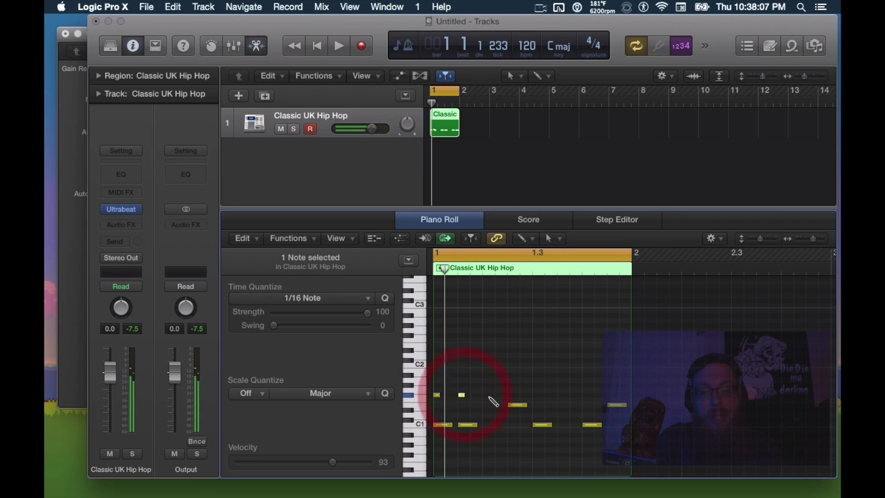
pyautogui.click(488, 397)
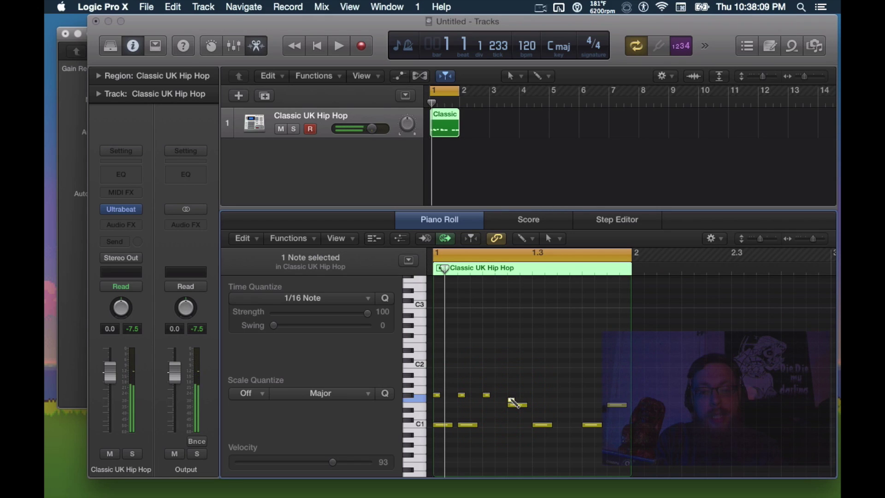
pyautogui.moveTo(510, 400); pyautogui.dragTo(512, 396)
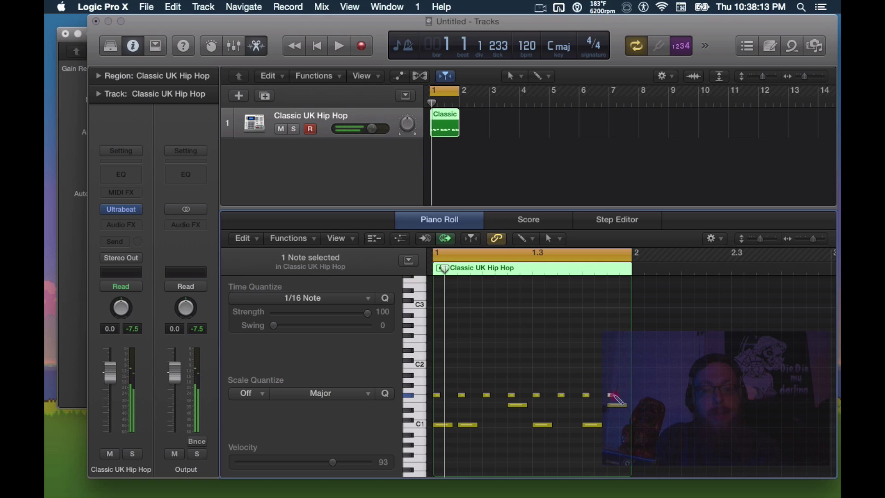
pyautogui.press('space')
pyautogui.click(612, 395)
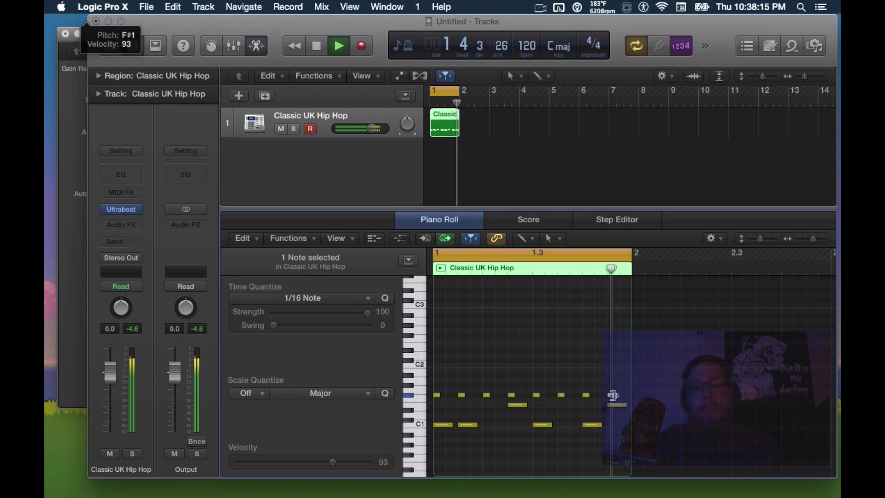
pyautogui.press('space')
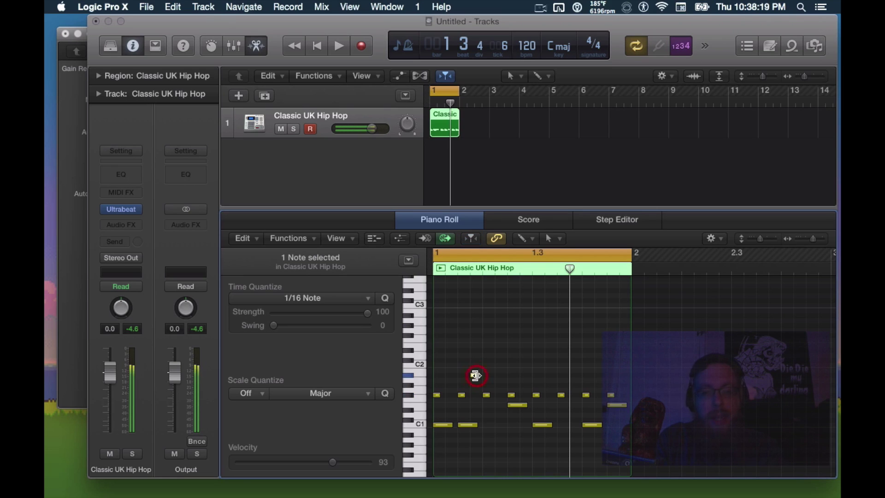
# - Add two short A#1 hits, nudging the first one later, and play the pattern
pyautogui.click(475, 374)
pyautogui.press('space')
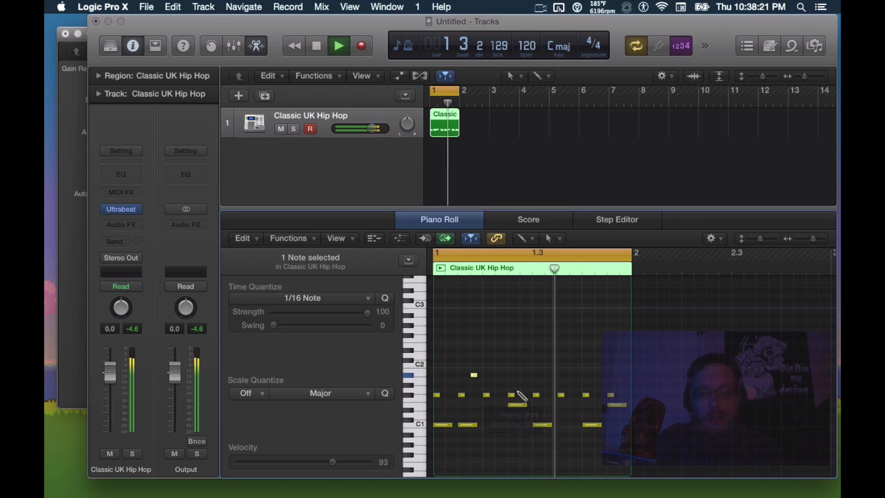
pyautogui.press('space')
pyautogui.moveTo(475, 376); pyautogui.dragTo(501, 375)
pyautogui.press('space')
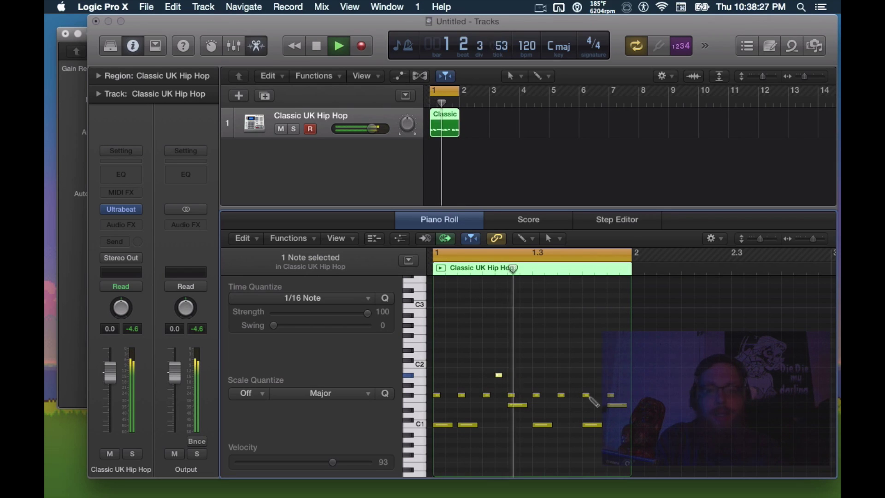
pyautogui.press('space')
pyautogui.click(574, 375)
pyautogui.press('space')
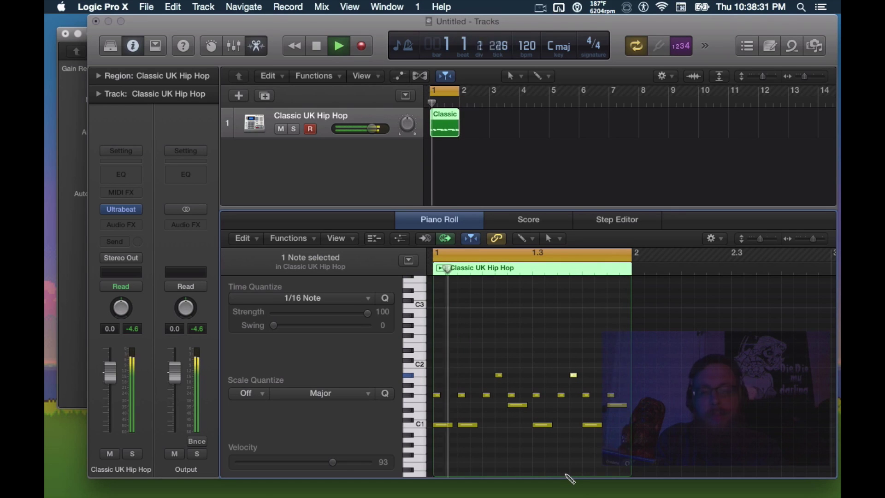
pyautogui.press('space')
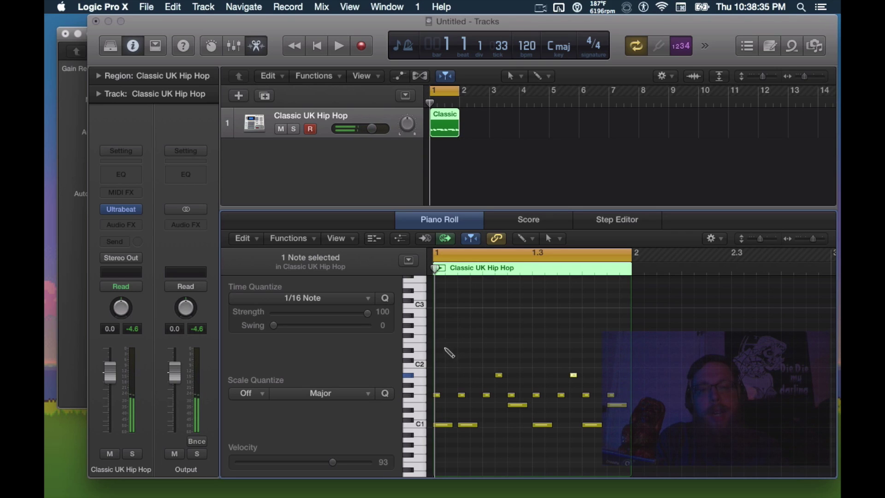
# - Draw a note early in bar 1, lower it to E2, nudge it later, and replay the pattern
pyautogui.click(448, 330)
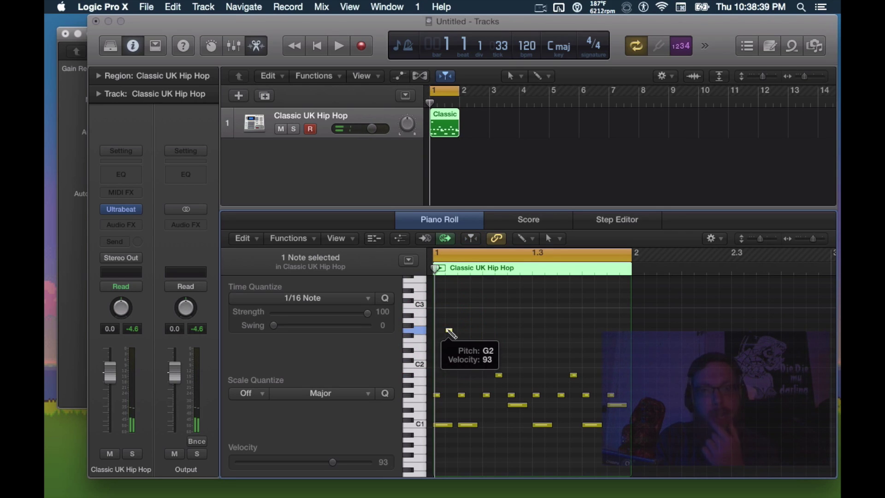
pyautogui.moveTo(451, 333)
pyautogui.mouseDown()
pyautogui.moveTo(449, 358)
pyautogui.moveTo(450, 347)
pyautogui.mouseUp()
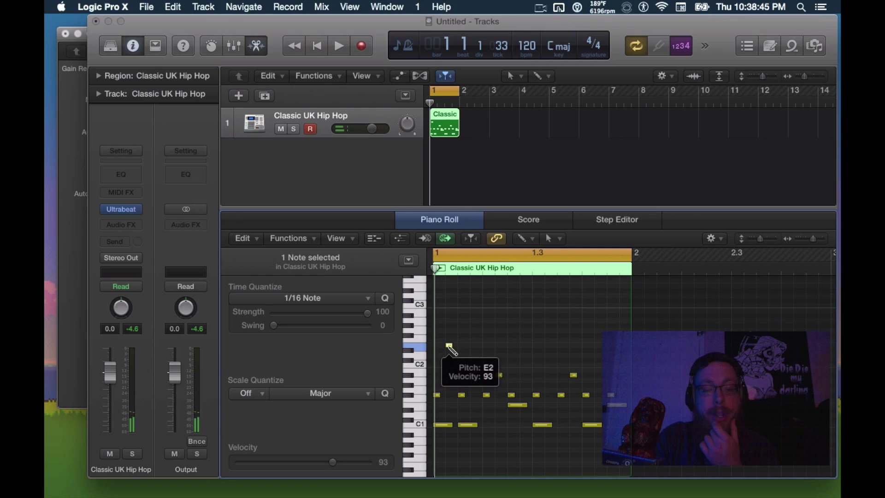
pyautogui.moveTo(451, 349); pyautogui.dragTo(459, 349)
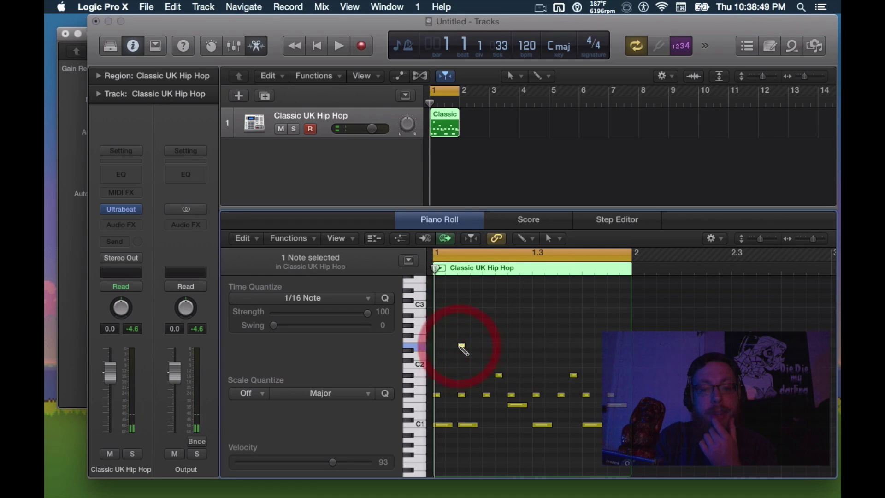
pyautogui.press('space')
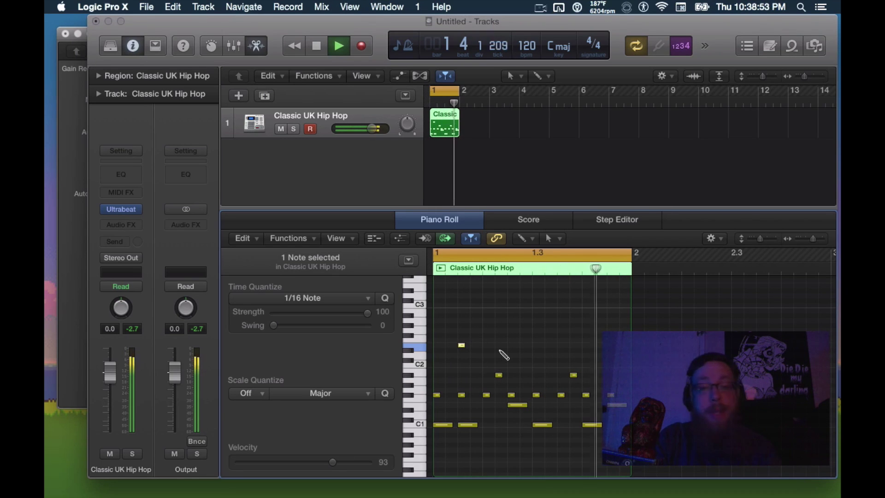
pyautogui.press('space')
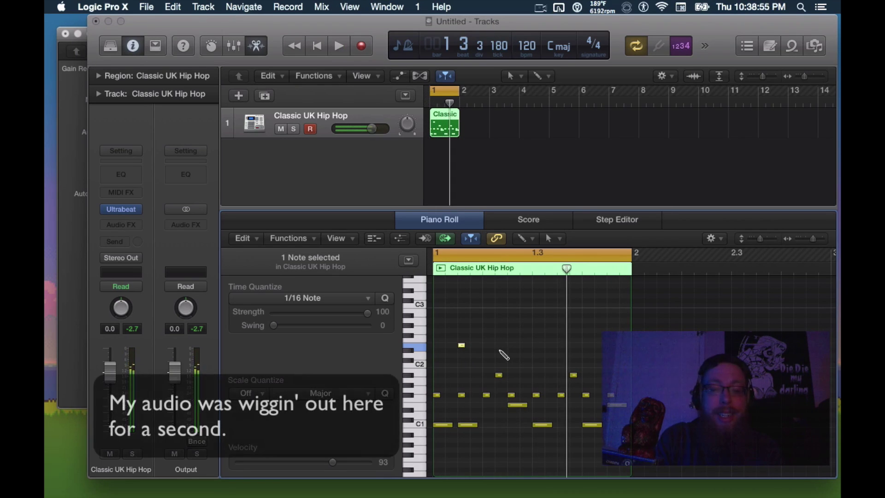
pyautogui.press('space')
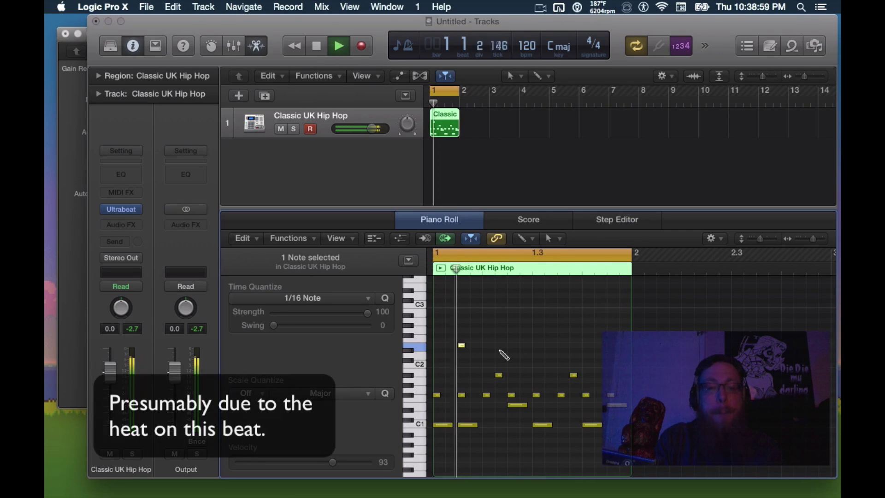
pyautogui.press('space')
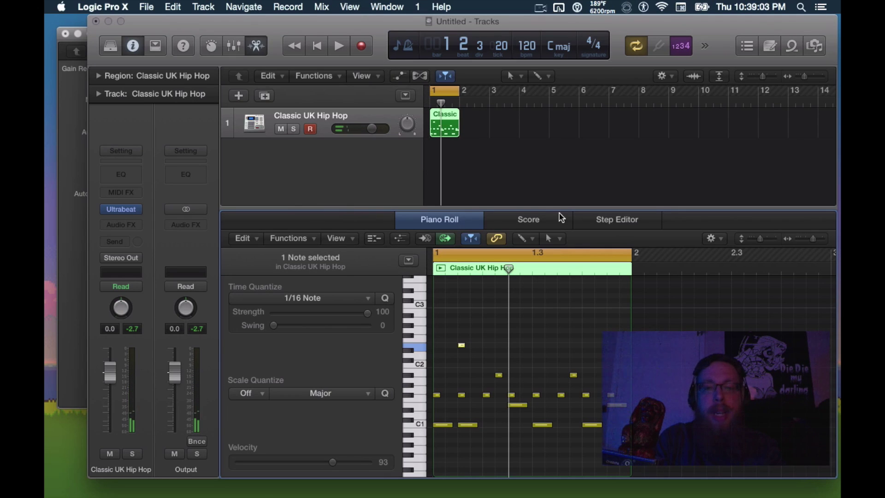
pyautogui.moveTo(560, 210); pyautogui.dragTo(558, 269)
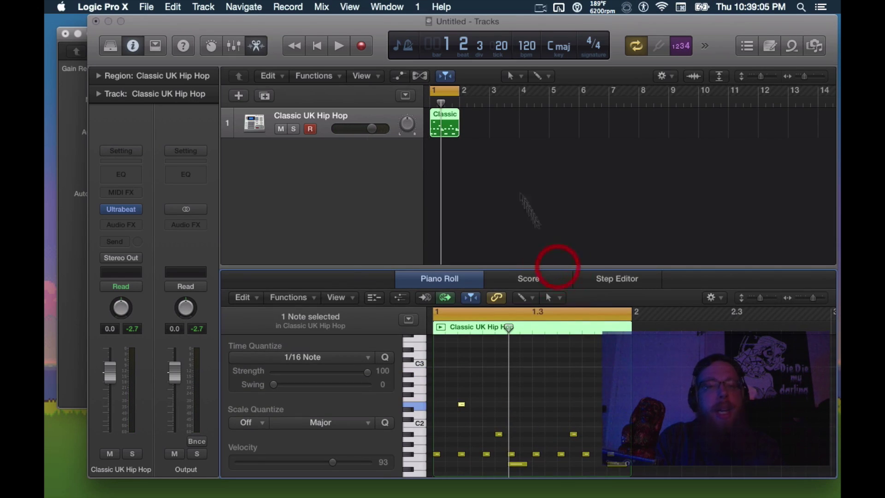
# - Add a Classic Electric Piano track below the drums, set Bus 1 and Bus 2 sends to No Send, open the instrument slot
pyautogui.doubleClick(315, 165)
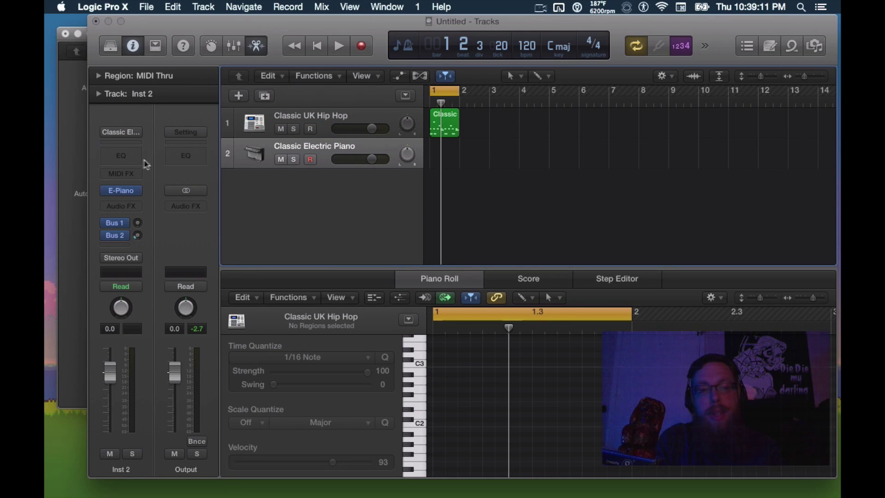
pyautogui.click(126, 225)
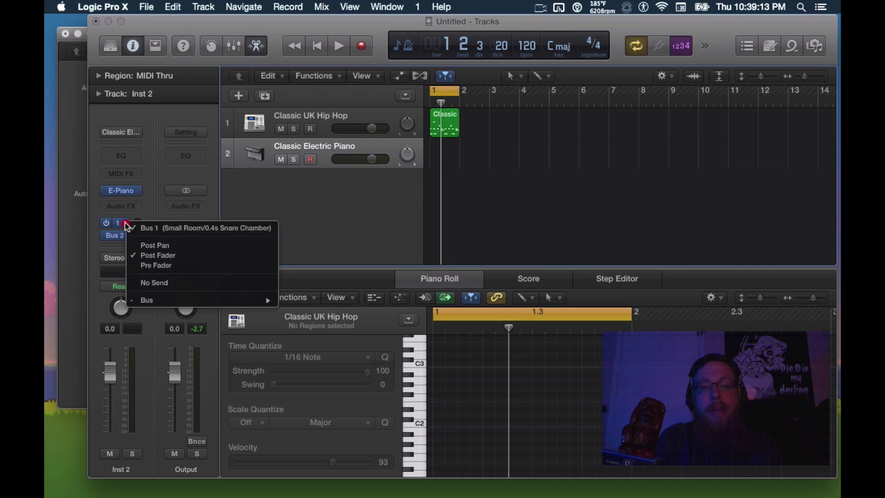
pyautogui.click(144, 282)
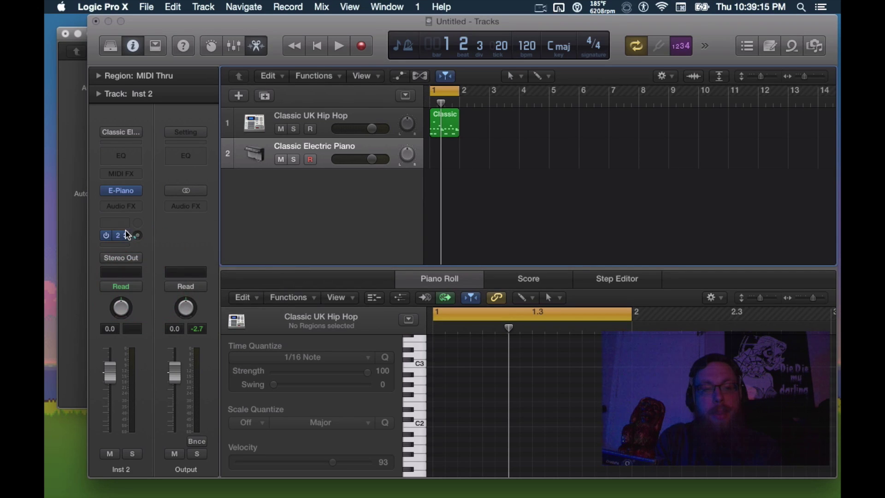
pyautogui.click(128, 236)
pyautogui.click(147, 292)
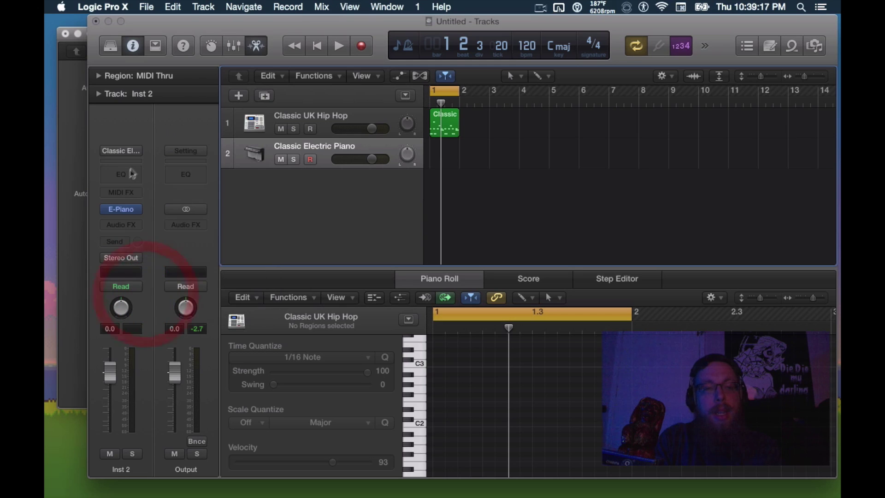
pyautogui.click(138, 210)
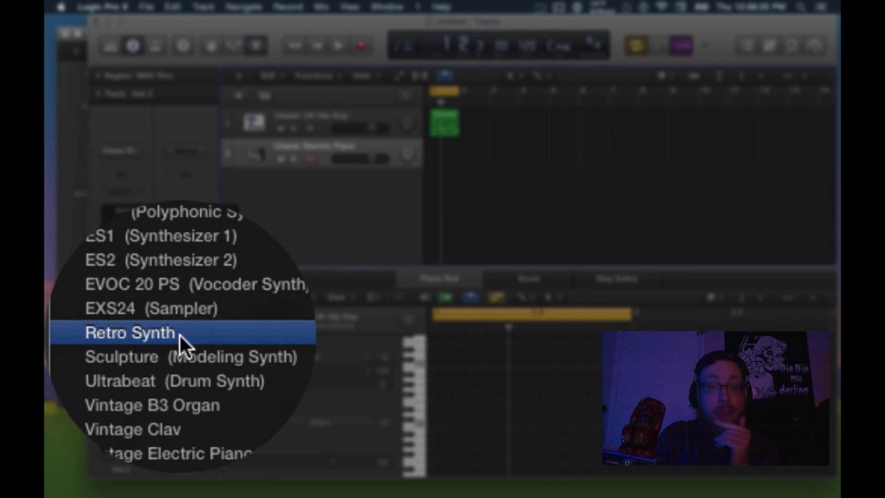
# - Load Retro Synth on Inst 2 and open Musical Typing, moved out of the way
pyautogui.moveTo(203, 330)
pyautogui.click(248, 335)
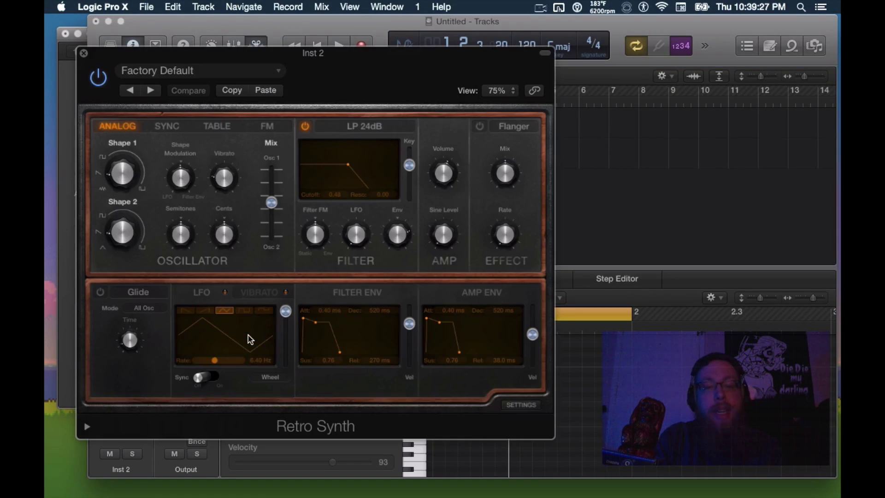
pyautogui.press('super+k')
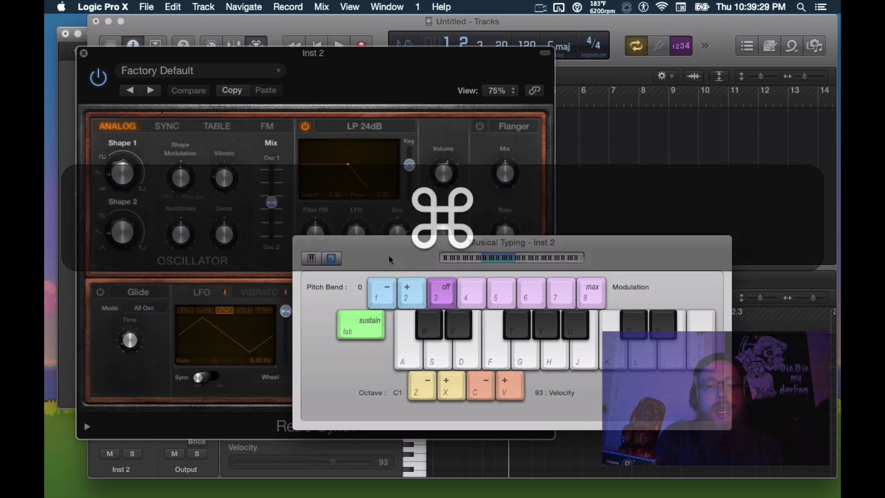
pyautogui.moveTo(389, 257); pyautogui.dragTo(502, 100)
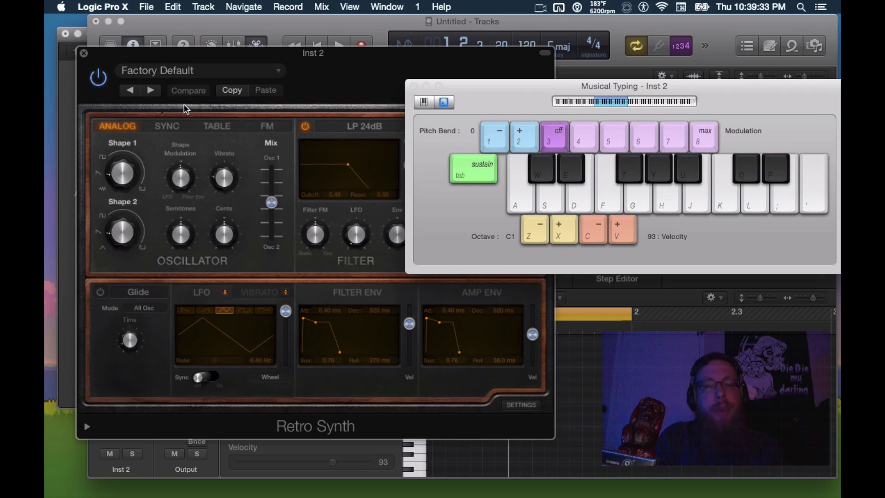
# - Play test notes A, D, S, D, then shift up one octave to C2 and play S, D
pyautogui.press('a')
pyautogui.press('d')
pyautogui.press('s')
pyautogui.press('d')
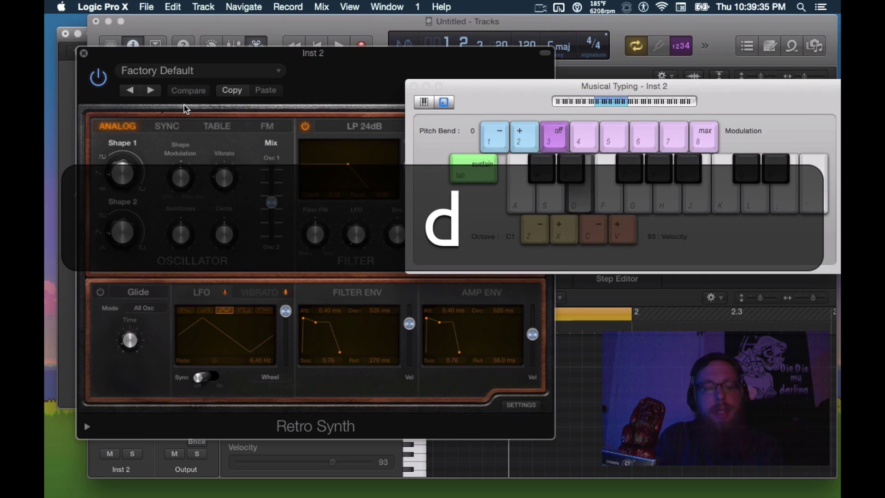
pyautogui.press('x')
pyautogui.press('s')
pyautogui.press('d')
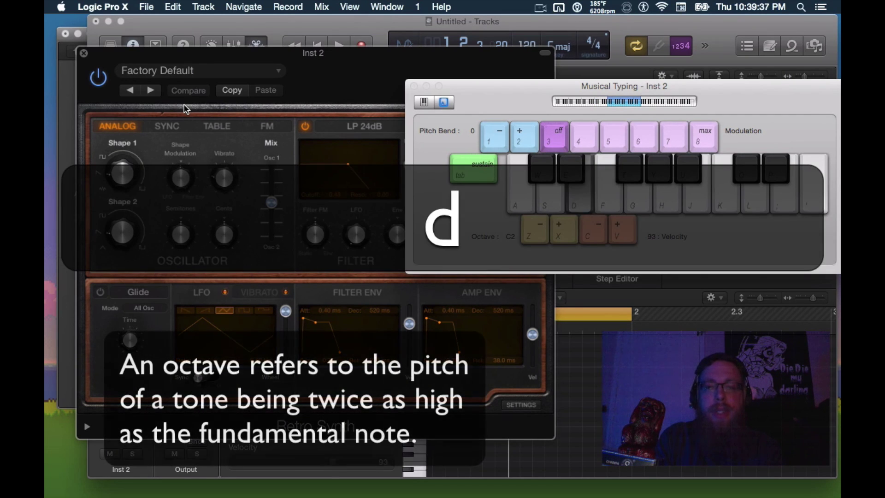
pyautogui.click(177, 72)
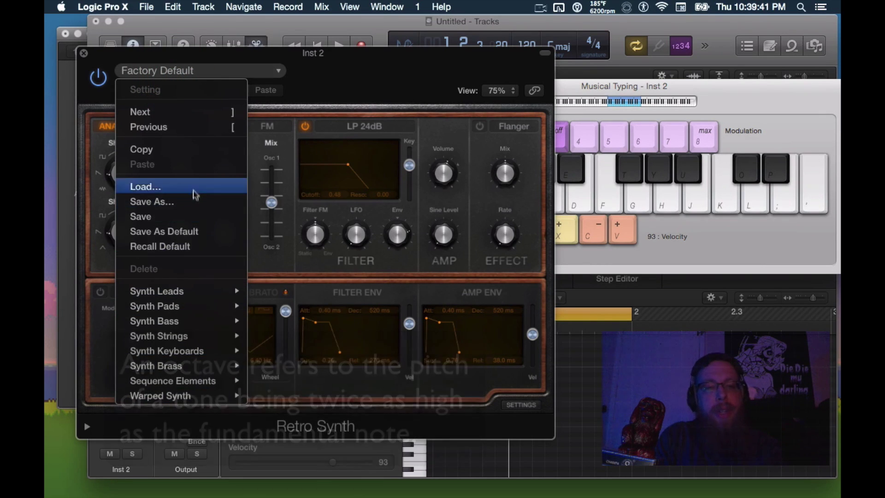
pyautogui.moveTo(188, 322)
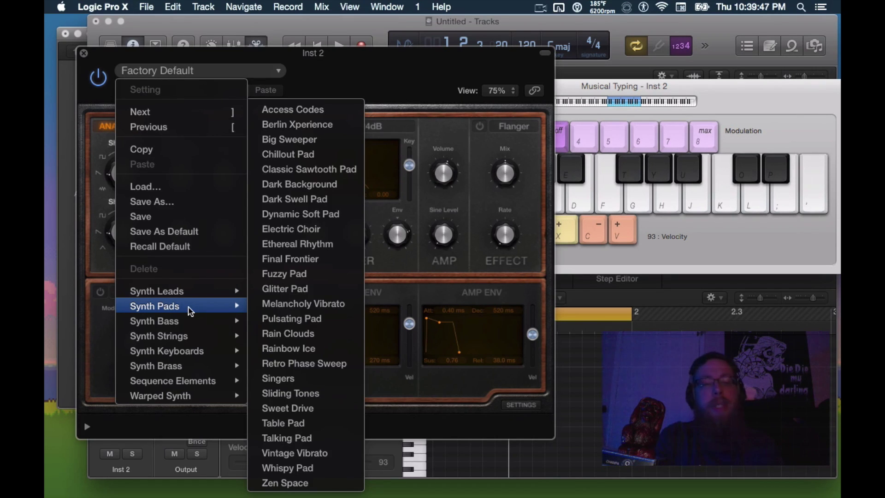
pyautogui.moveTo(192, 290)
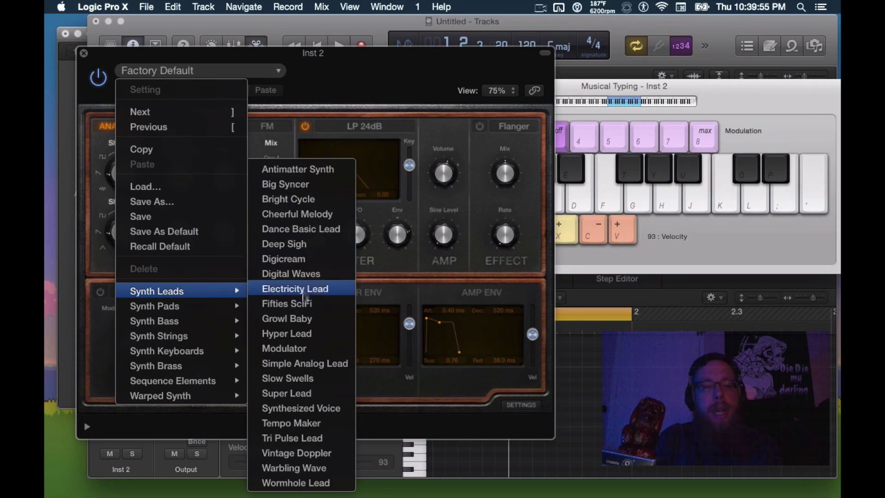
pyautogui.click(319, 310)
pyautogui.press('f')
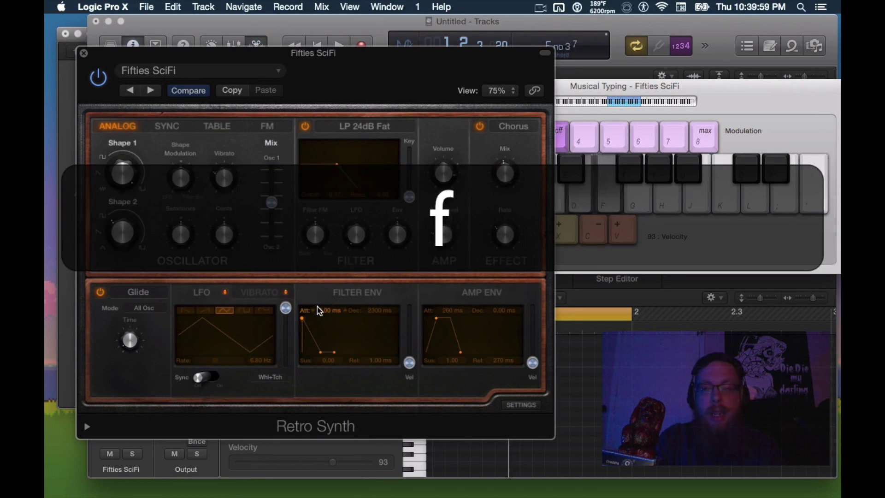
pyautogui.press('d')
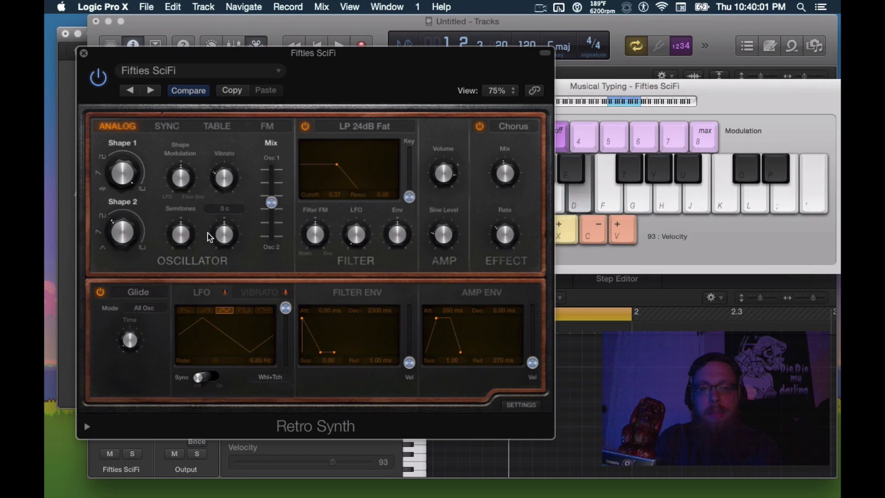
pyautogui.press('d')
pyautogui.press('b')
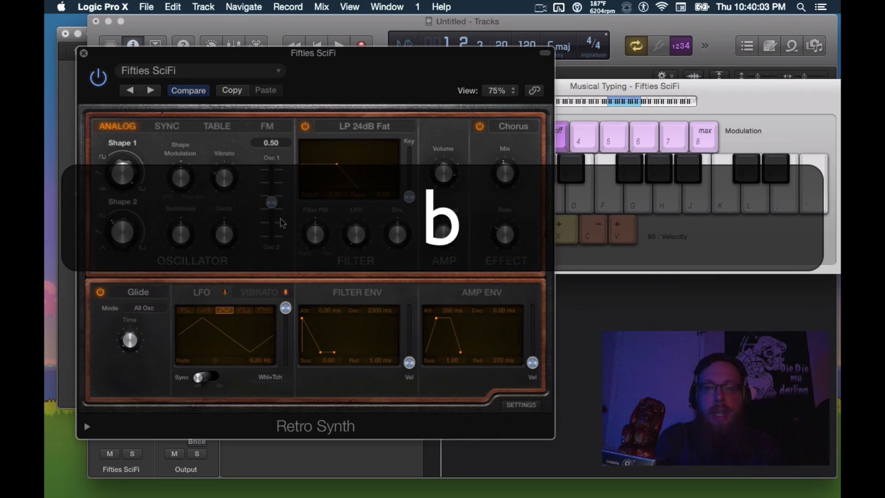
pyautogui.press('v')
pyautogui.press('d')
pyautogui.press('d')
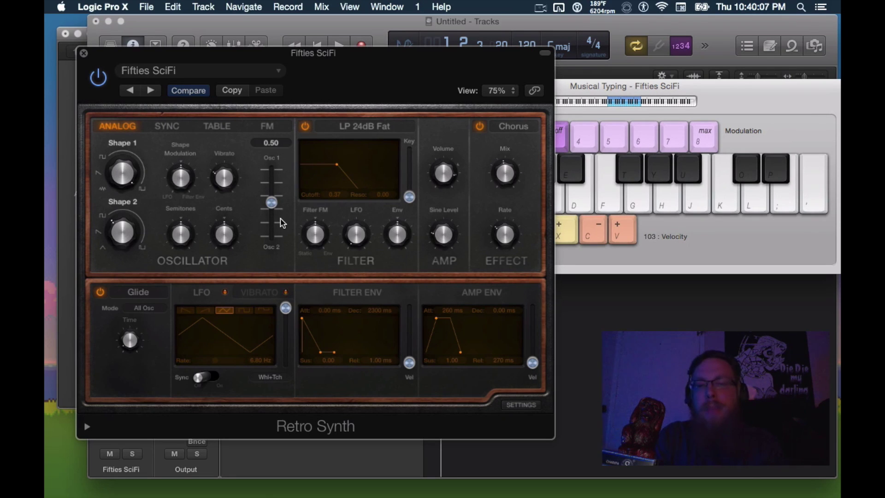
pyautogui.press('j')
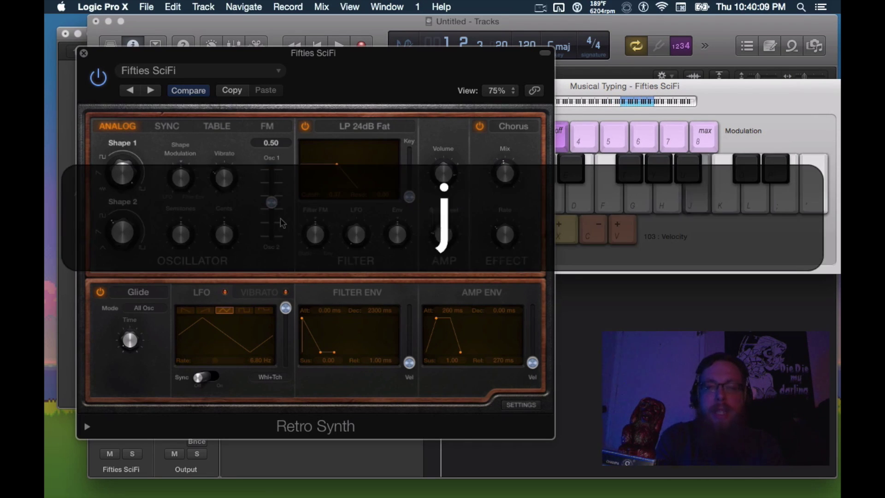
pyautogui.press('k')
pyautogui.press('j')
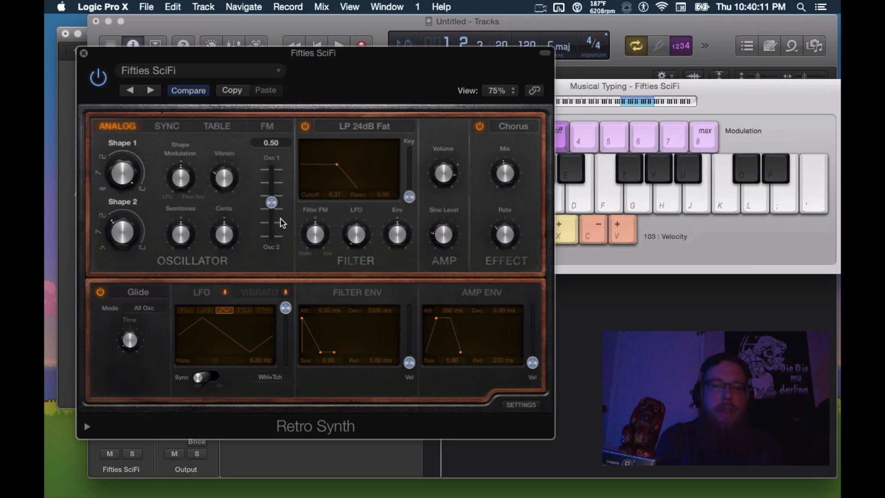
pyautogui.press('space')
pyautogui.press('j')
pyautogui.press('k')
pyautogui.press('j')
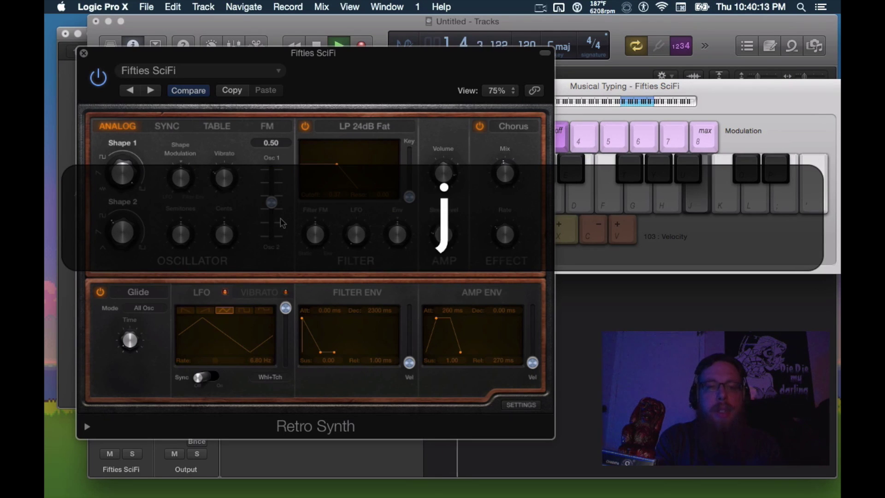
pyautogui.press('space')
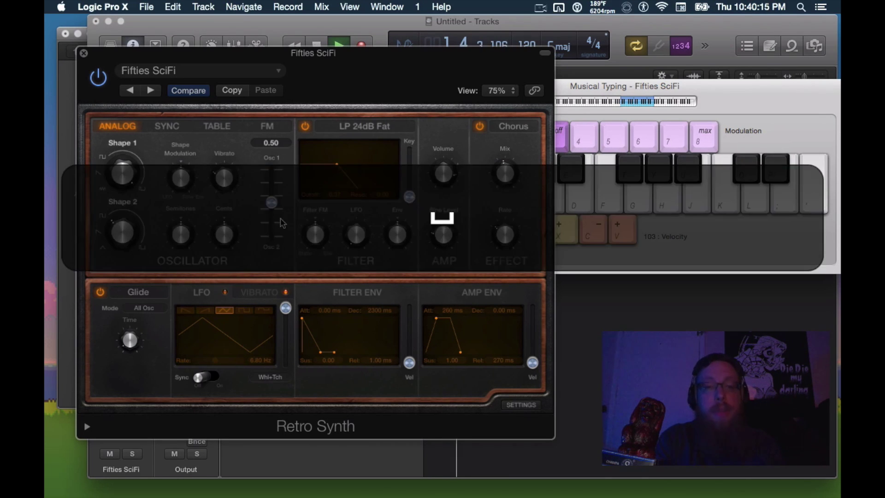
pyautogui.press('j')
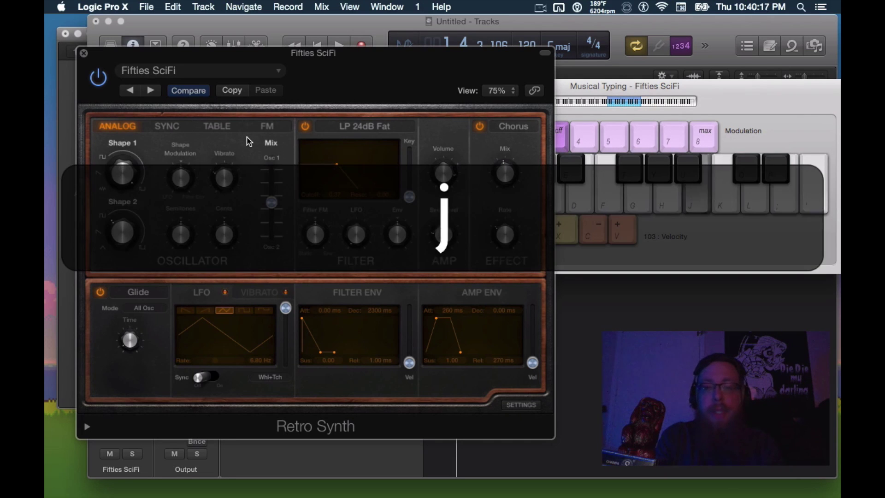
pyautogui.press('k')
pyautogui.press('j')
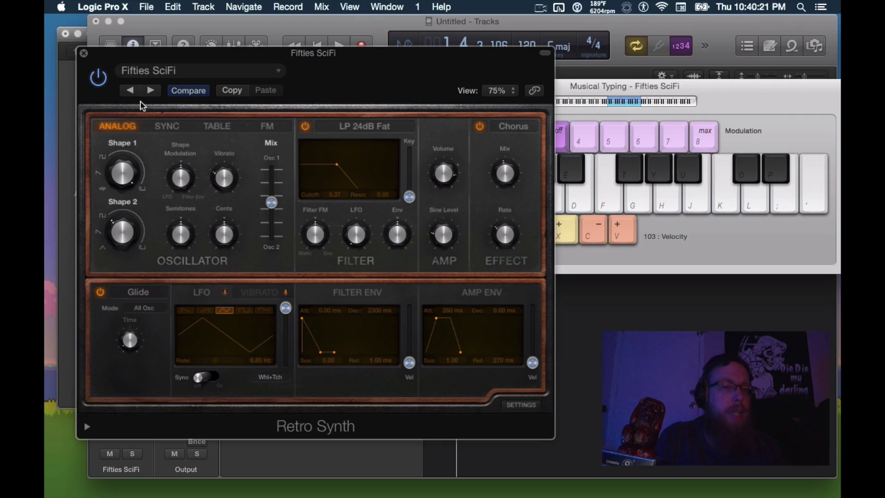
# - Close the Retro Synth window and test K and J notes on Musical Typing, moved aside
pyautogui.click(83, 55)
pyautogui.press('super+k')
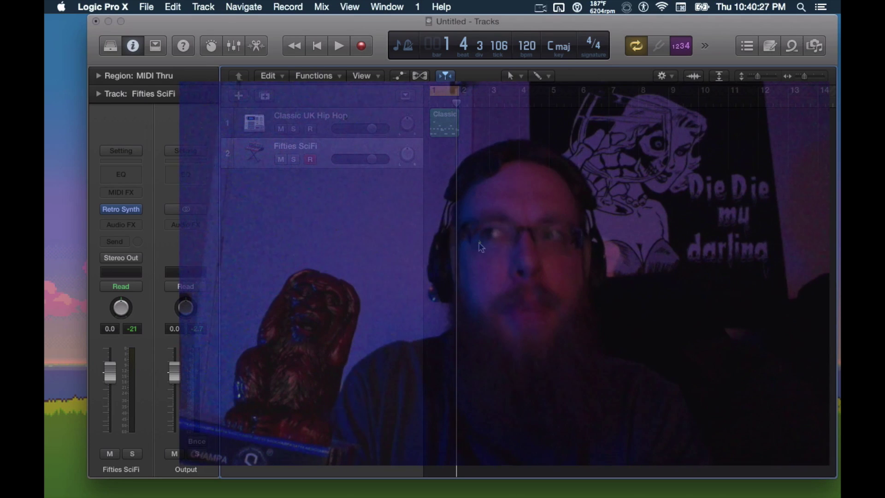
pyautogui.click(485, 244)
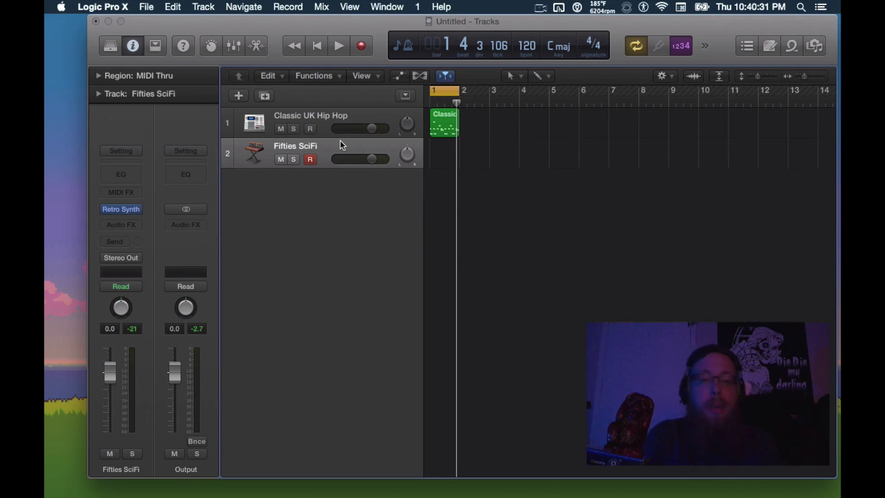
pyautogui.press('cmd+k')
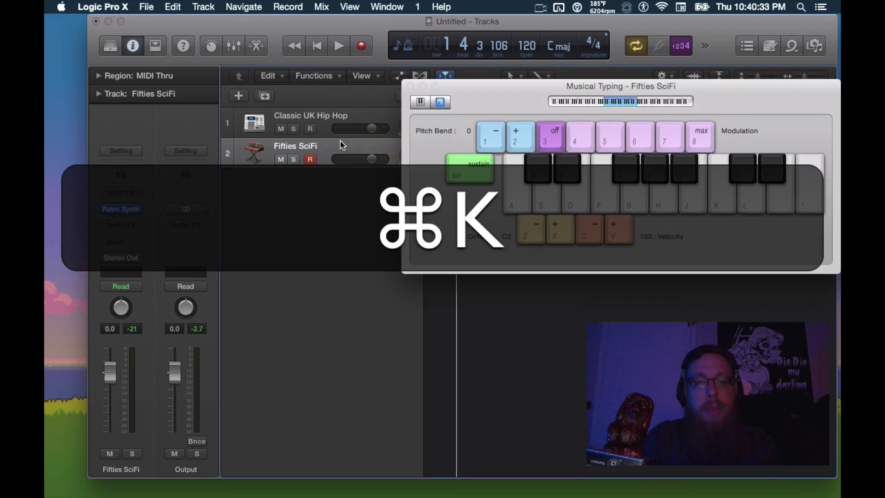
pyautogui.press('k')
pyautogui.press('j')
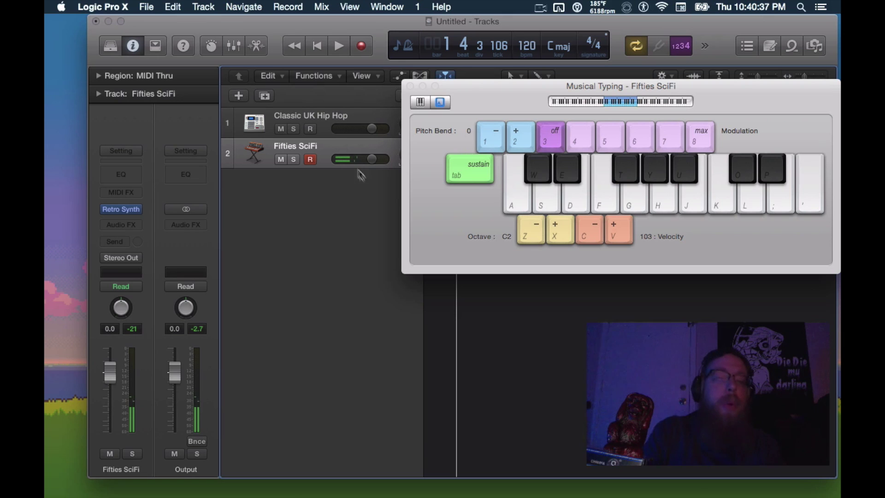
pyautogui.moveTo(471, 90); pyautogui.dragTo(478, 304)
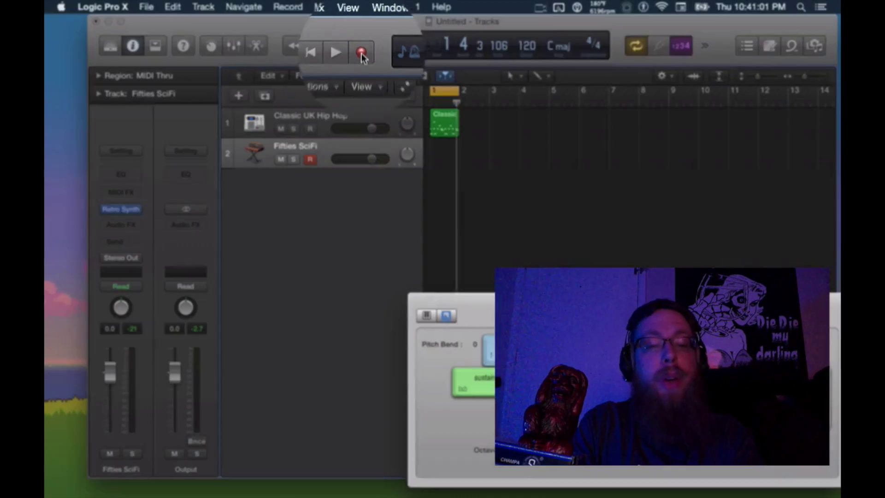
# - Record a K, J melody into bar 1 of Fifties SciFi and open the region for editing
pyautogui.click(362, 49)
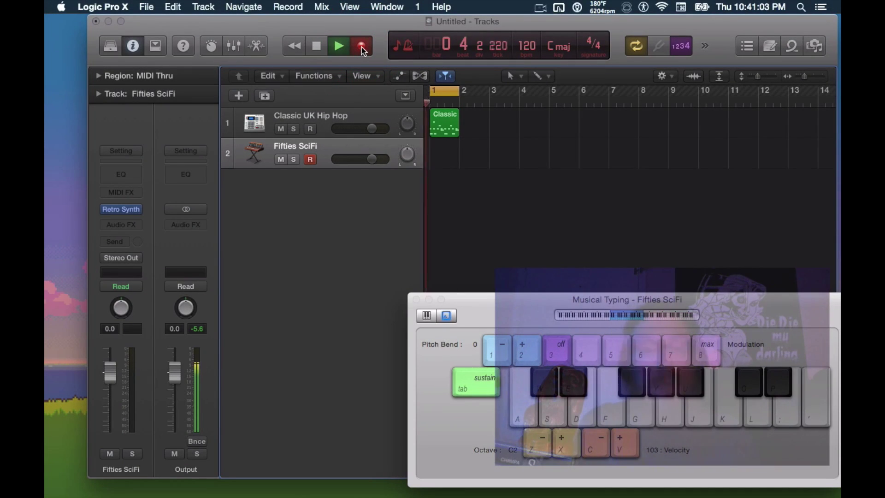
pyautogui.press('k')
pyautogui.press('j')
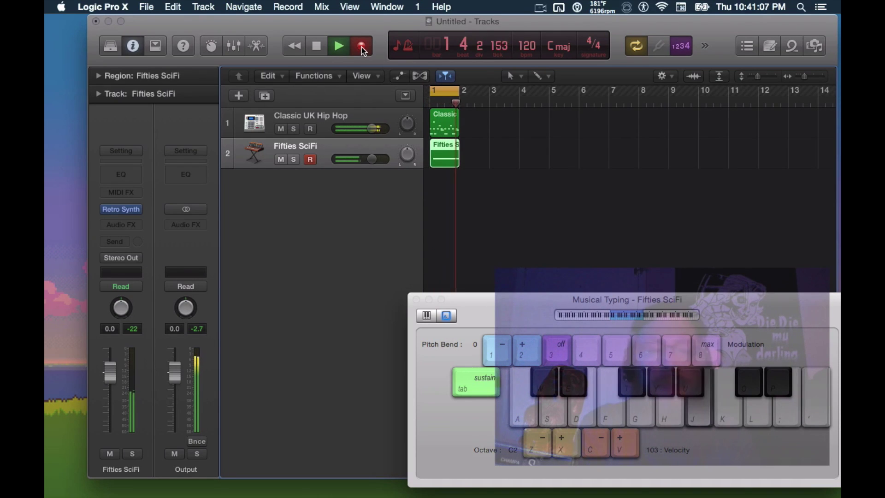
pyautogui.press('space')
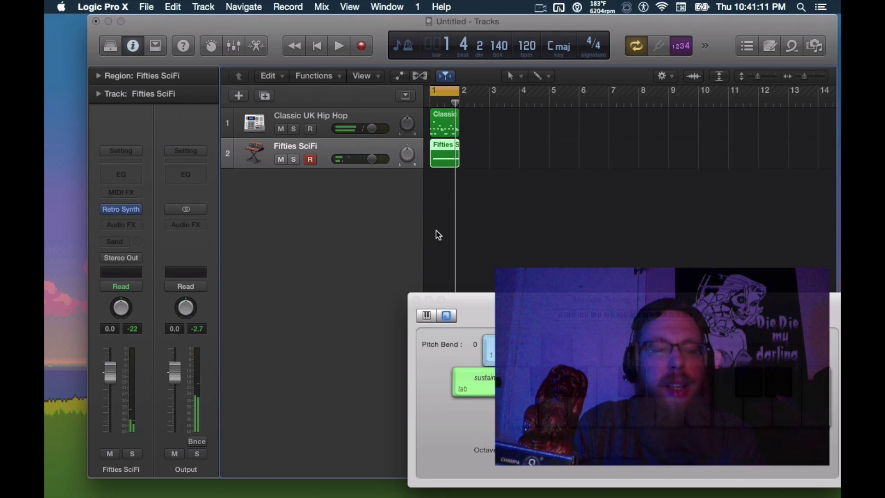
pyautogui.press('super+k')
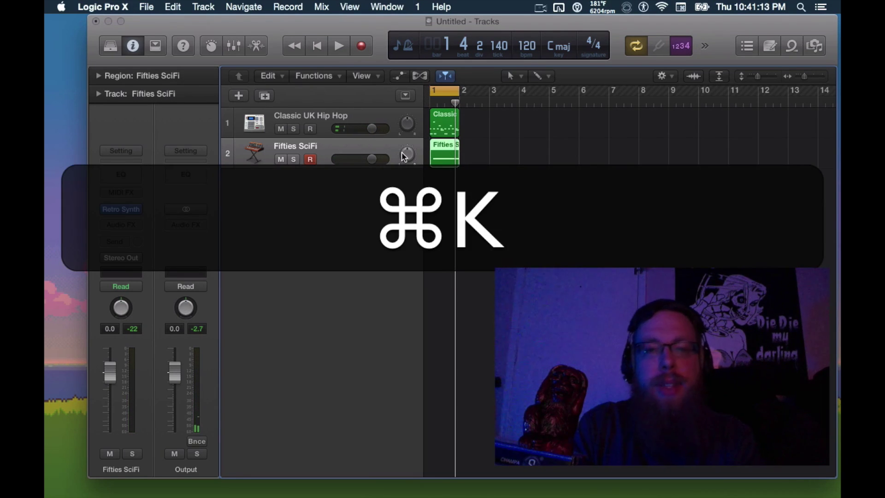
pyautogui.doubleClick(440, 152)
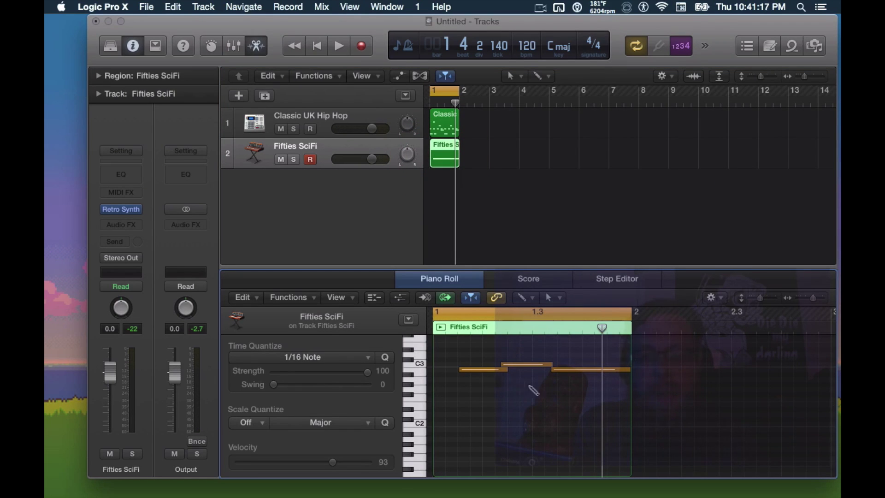
# - Play back the melody and delay the C3 note's start to 1 2 4 1
pyautogui.moveTo(478, 374)
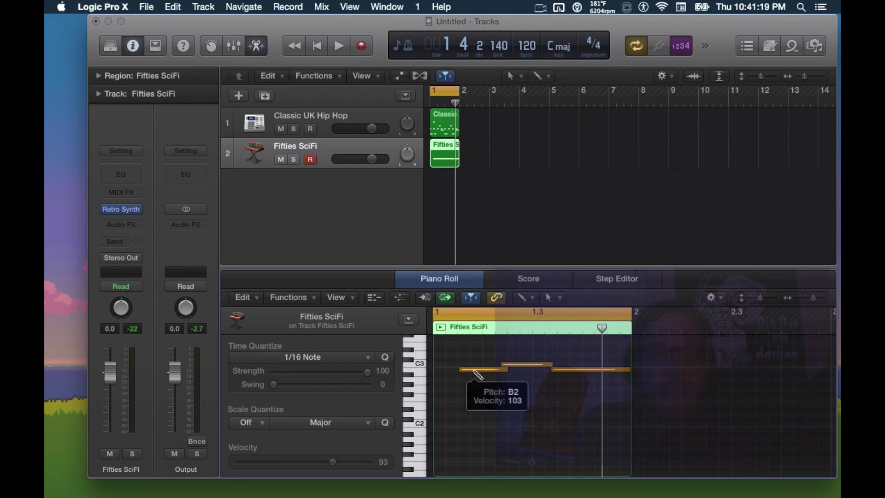
pyautogui.press('space')
pyautogui.press('space')
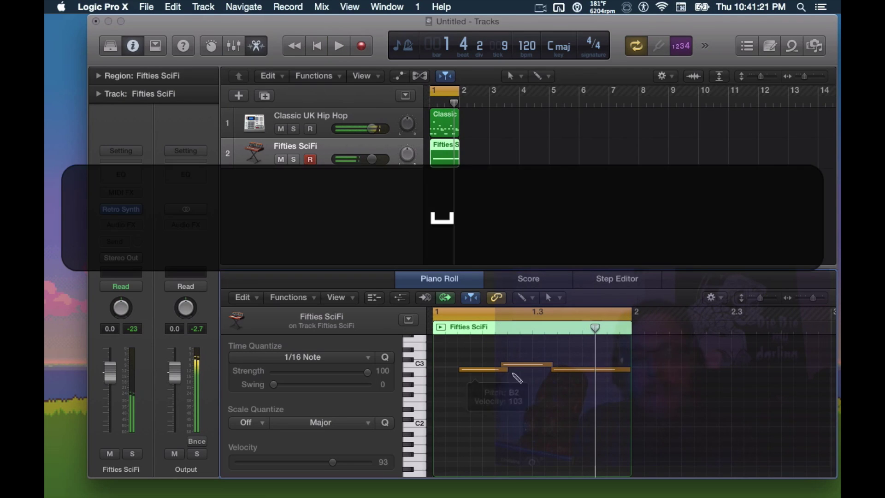
pyautogui.moveTo(503, 365)
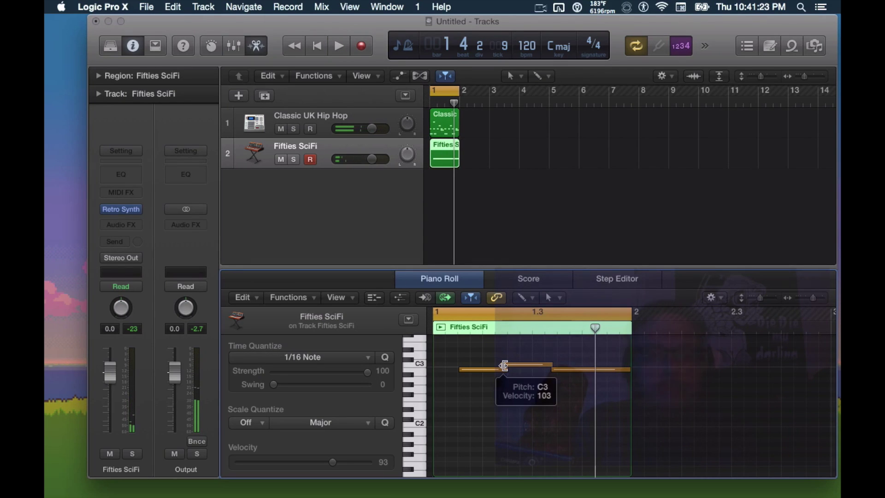
pyautogui.moveTo(504, 365); pyautogui.dragTo(530, 370)
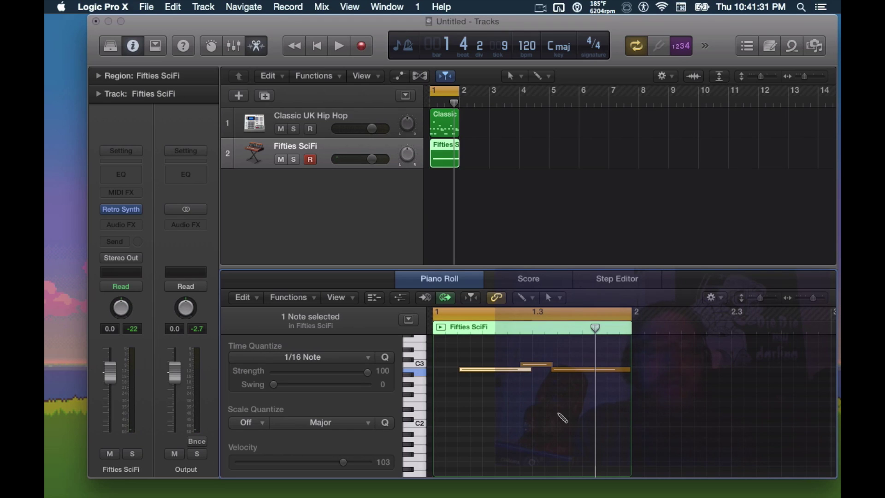
pyautogui.press('space')
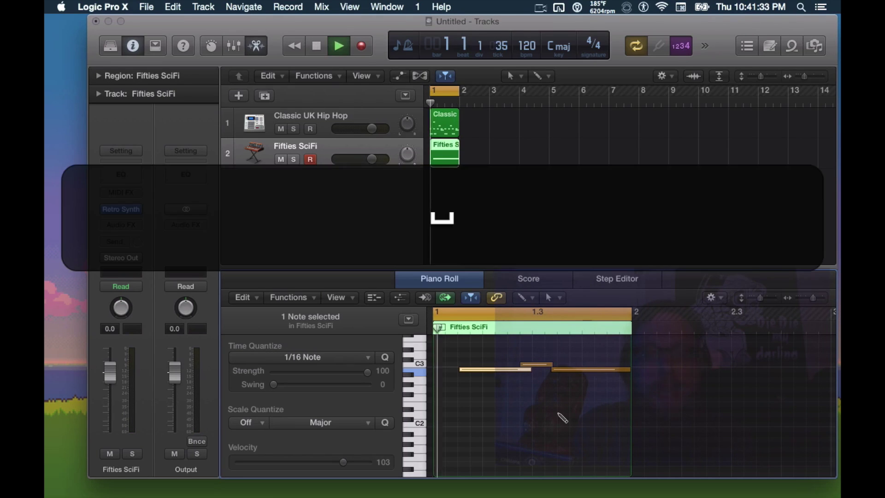
pyautogui.press('space')
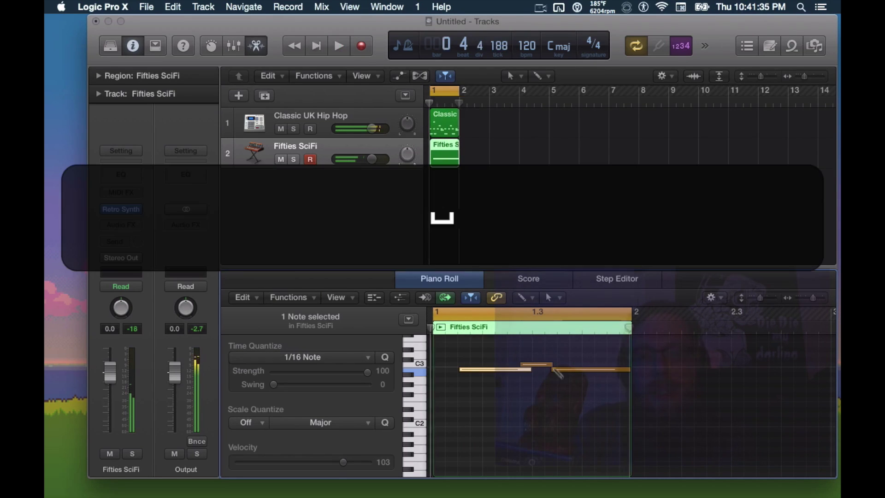
# - Lengthen the C3 note, start the final note later, and add a track below Fifties SciFi
pyautogui.moveTo(552, 365)
pyautogui.mouseDown()
pyautogui.moveTo(580, 365)
pyautogui.moveTo(557, 371)
pyautogui.mouseUp()
pyautogui.press('space')
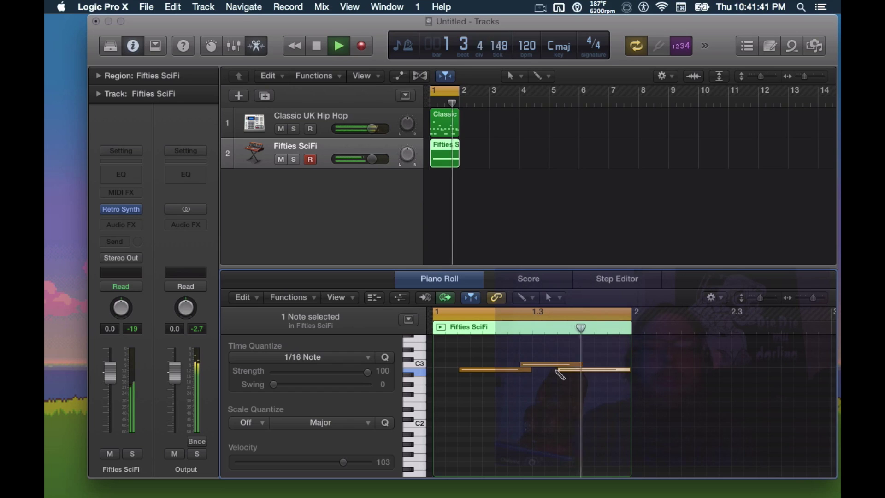
pyautogui.press('space')
pyautogui.moveTo(559, 370); pyautogui.dragTo(584, 369)
pyautogui.press('space')
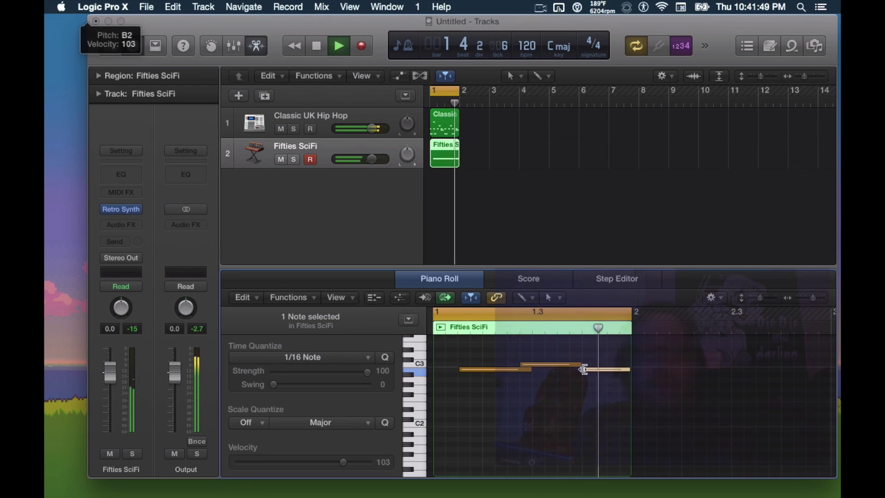
pyautogui.press('space')
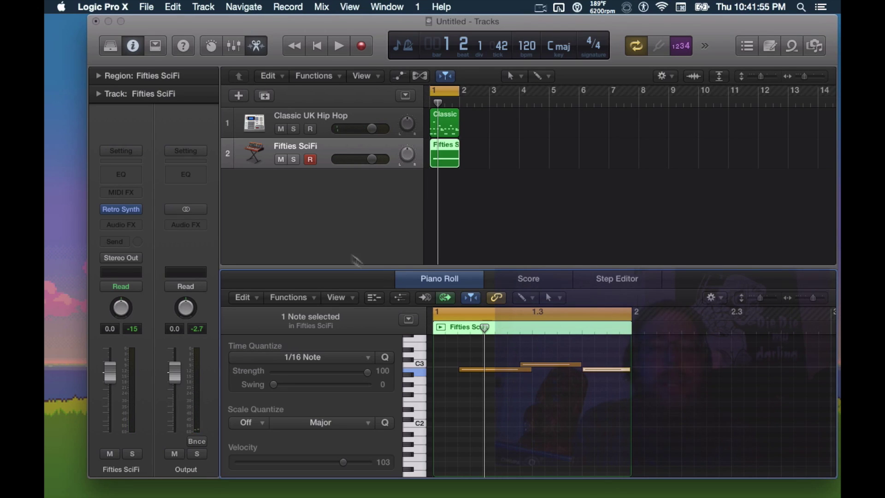
pyautogui.doubleClick(310, 197)
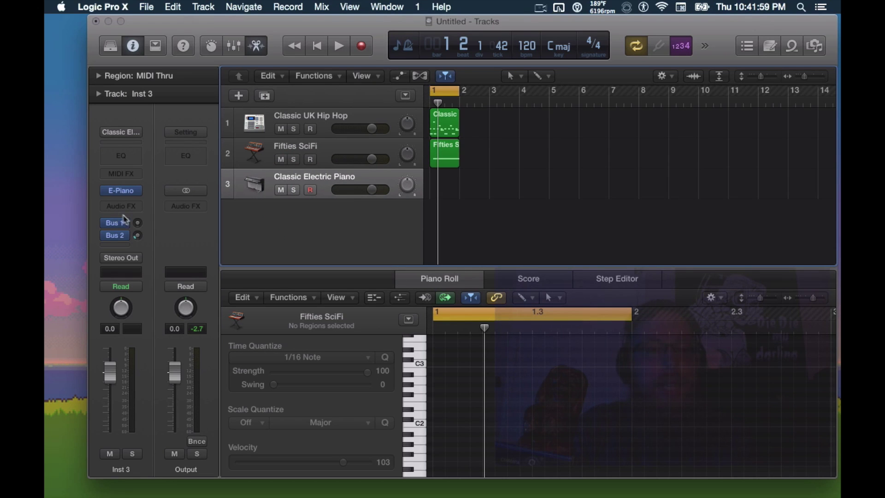
# - Remove the Bus 1 and Bus 2 sends from the new track
pyautogui.click(115, 222)
pyautogui.click(154, 281)
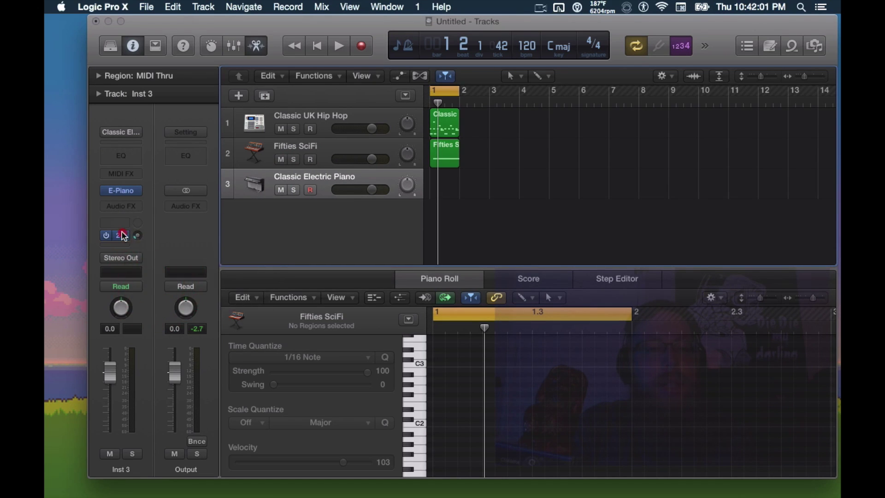
pyautogui.click(119, 236)
pyautogui.click(150, 295)
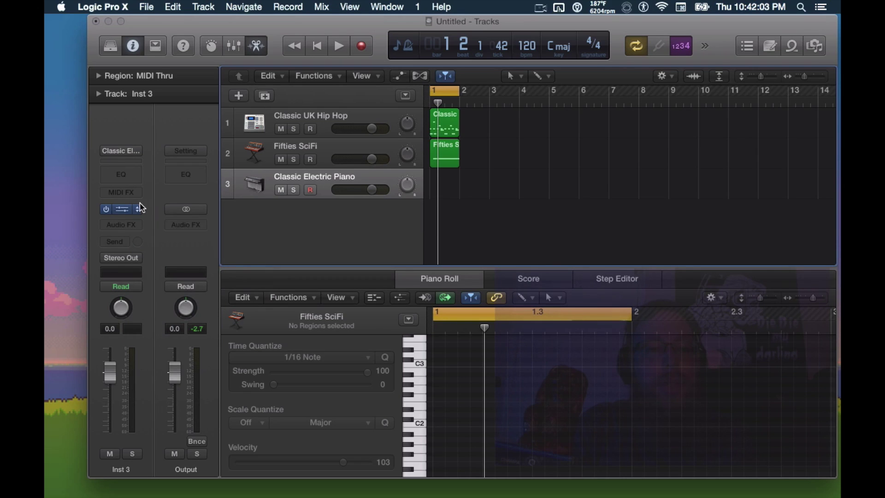
# - Load Retro Synth in stereo with the Synth Leads > Fifties SciFi preset
pyautogui.click(140, 209)
pyautogui.moveTo(191, 335)
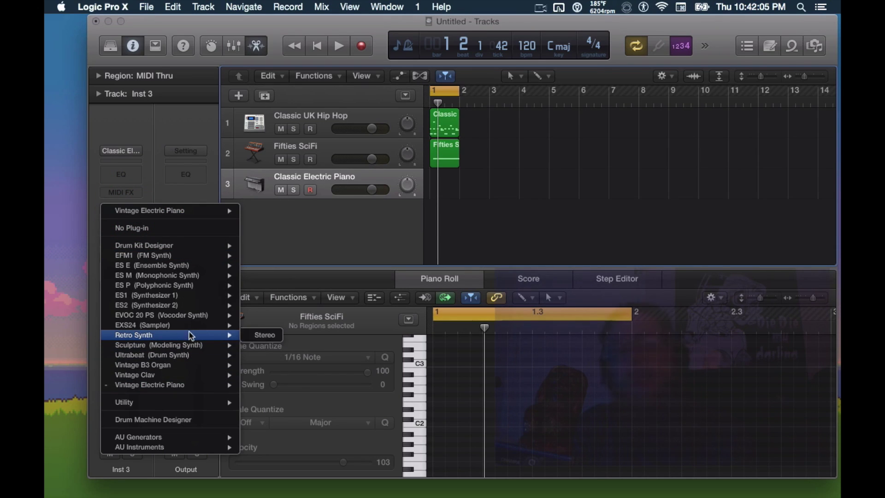
pyautogui.click(265, 335)
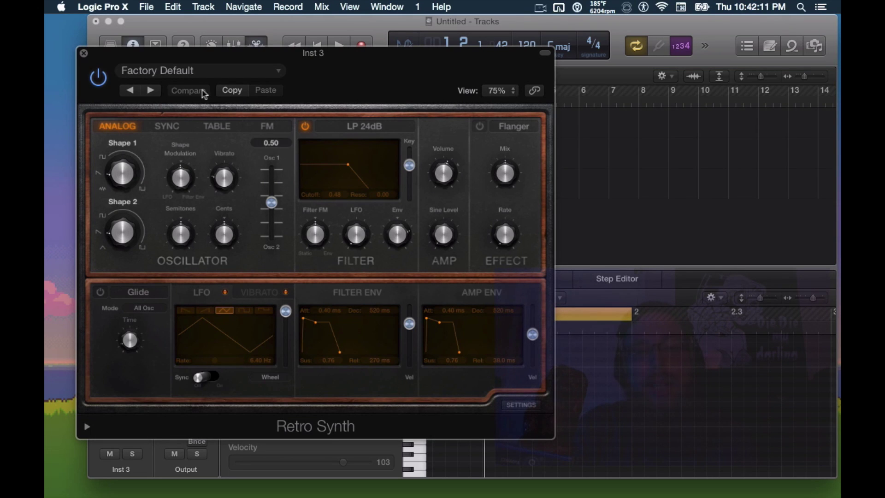
pyautogui.click(212, 70)
pyautogui.moveTo(175, 291)
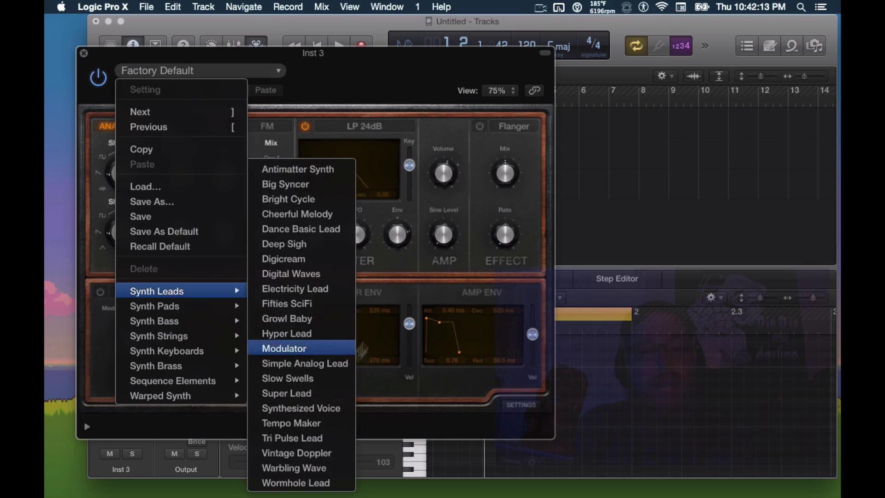
pyautogui.click(306, 303)
# - Open Musical Typing and audition the Fifties SciFi lead with J and K, lowering the octave
pyautogui.press('super+k')
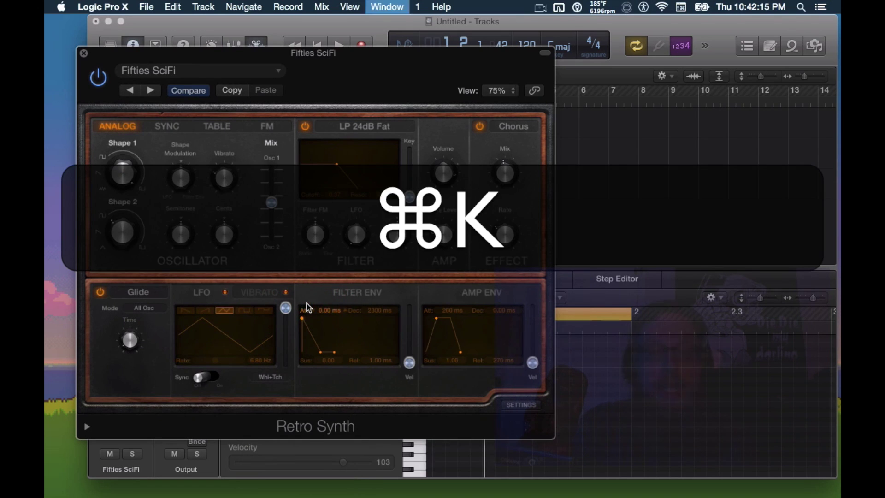
pyautogui.press('j')
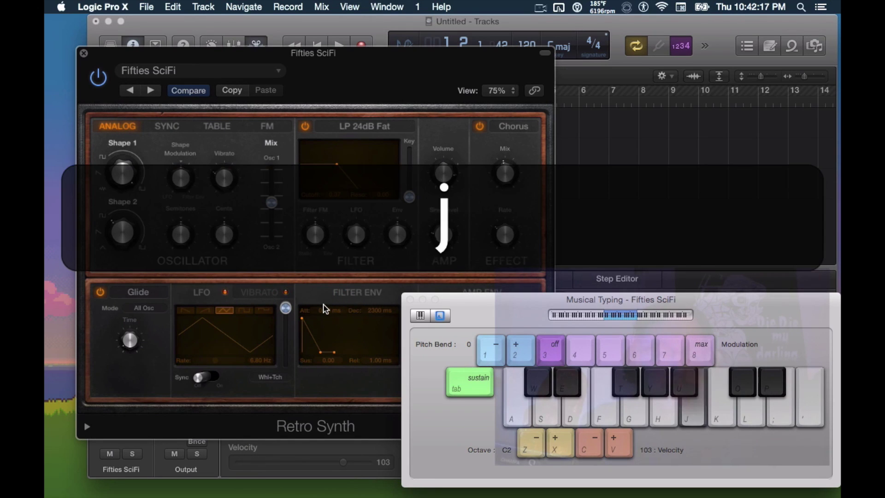
pyautogui.press('k')
pyautogui.press('j')
pyautogui.press('z')
pyautogui.press('j')
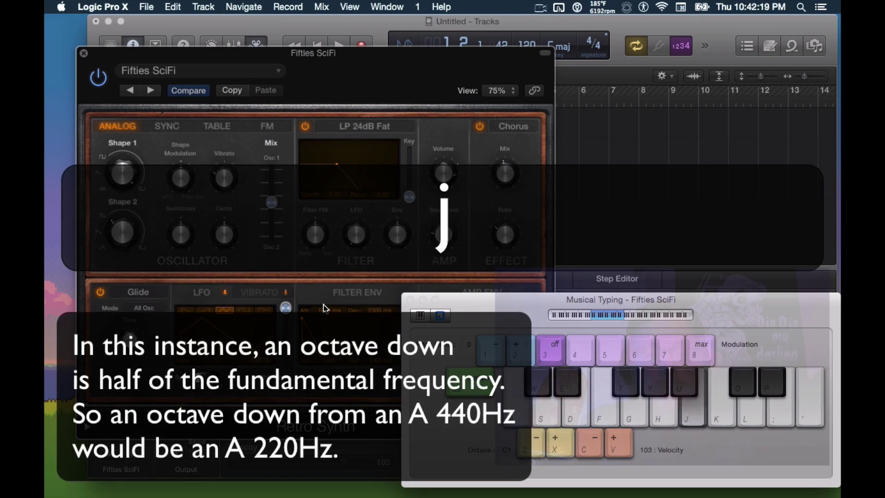
pyautogui.press('k')
# - Drop to octave C0 and play low J and K notes
pyautogui.press('j')
pyautogui.press('z')
pyautogui.press('j')
pyautogui.press('k')
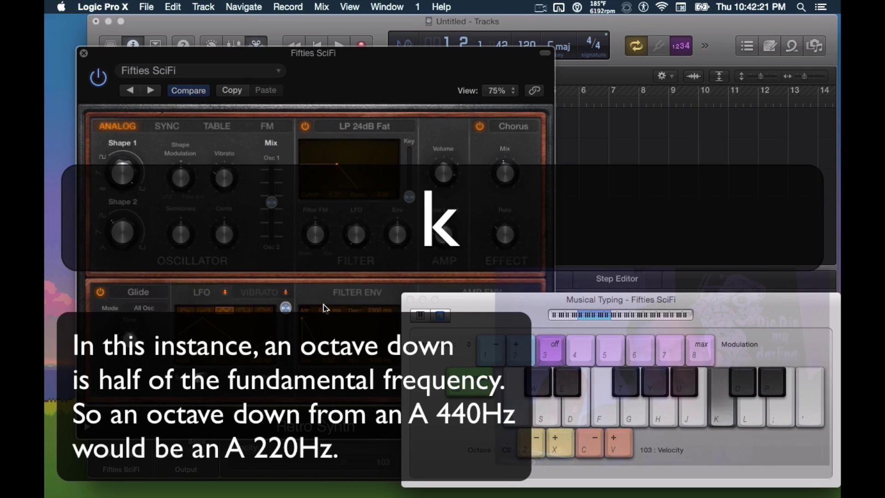
pyautogui.press('j')
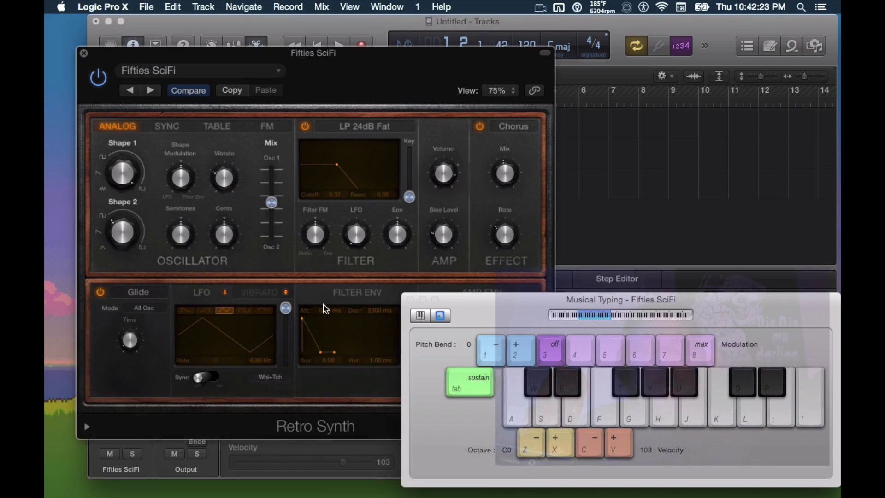
pyautogui.press('j')
pyautogui.press('k')
pyautogui.press('j')
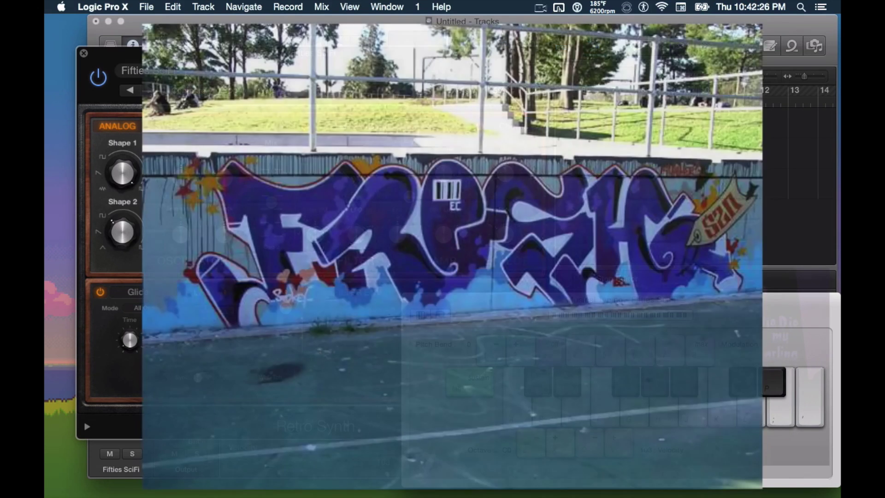
# - Load the Synth Bass > Hollowed Bass preset and play J, K, J to hear it
pyautogui.click(184, 70)
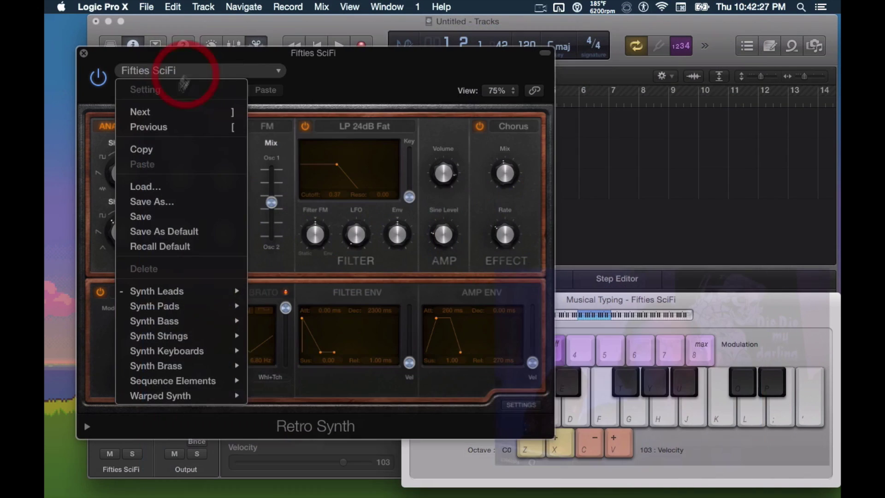
pyautogui.moveTo(205, 323)
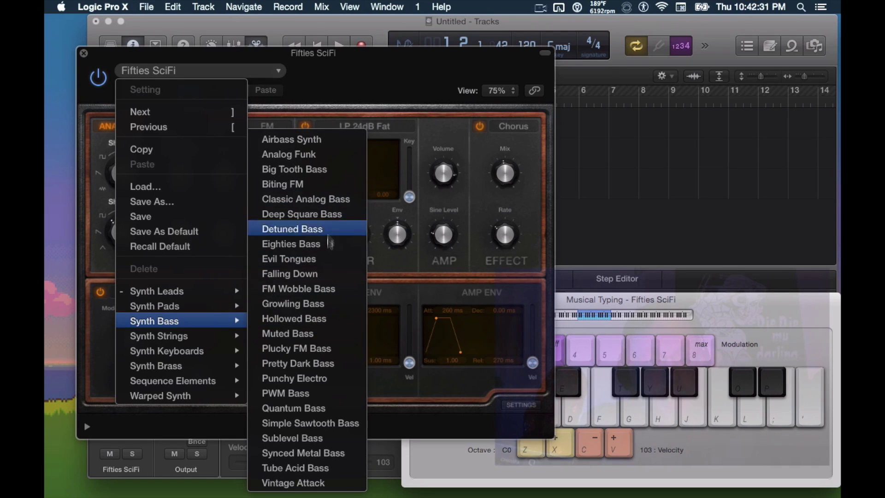
pyautogui.click(312, 319)
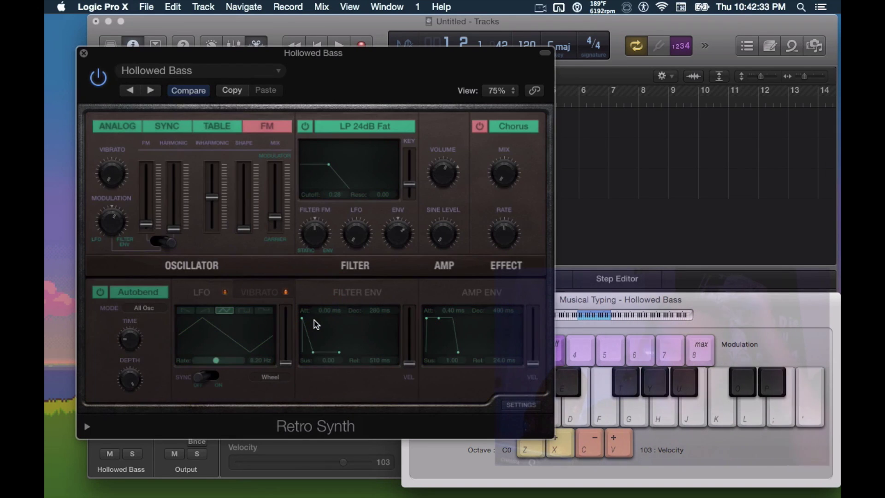
pyautogui.press('j')
pyautogui.press('k')
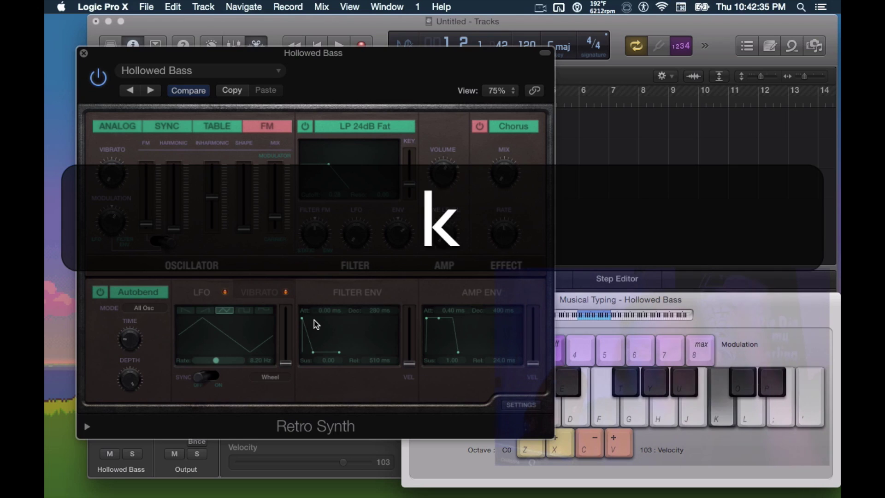
pyautogui.press('j')
# - Audition the bass one octave up with X, then back down to C1 with Z
pyautogui.press('x')
pyautogui.press('j')
pyautogui.press('k')
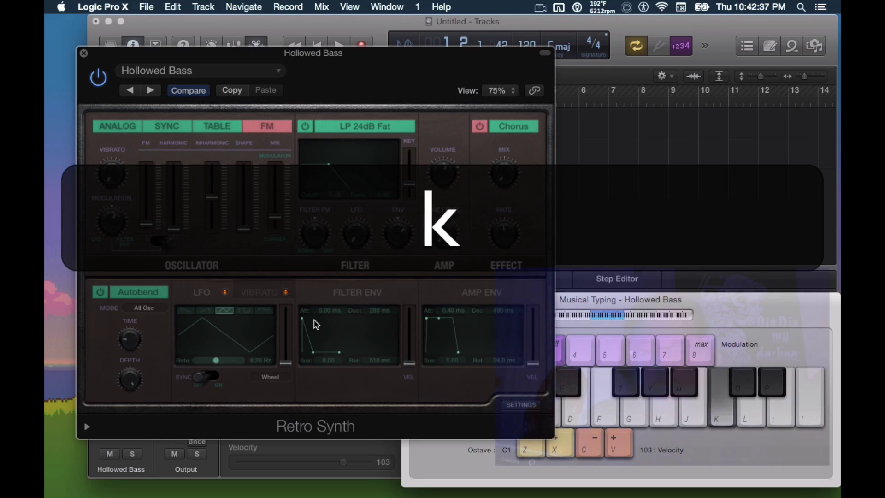
pyautogui.press('j')
pyautogui.press('z')
pyautogui.press('j')
pyautogui.press('k')
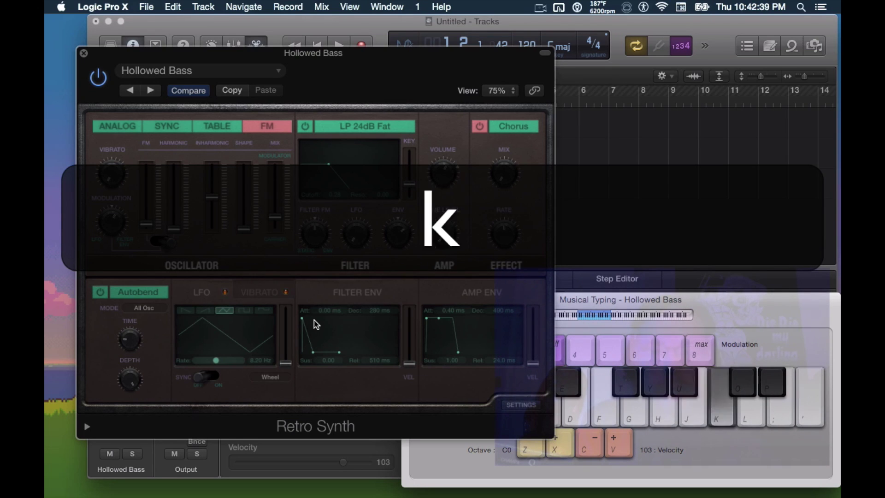
pyautogui.press('j')
# - Play the higher and lower bass notes, then close the Retro Synth window
pyautogui.press('k')
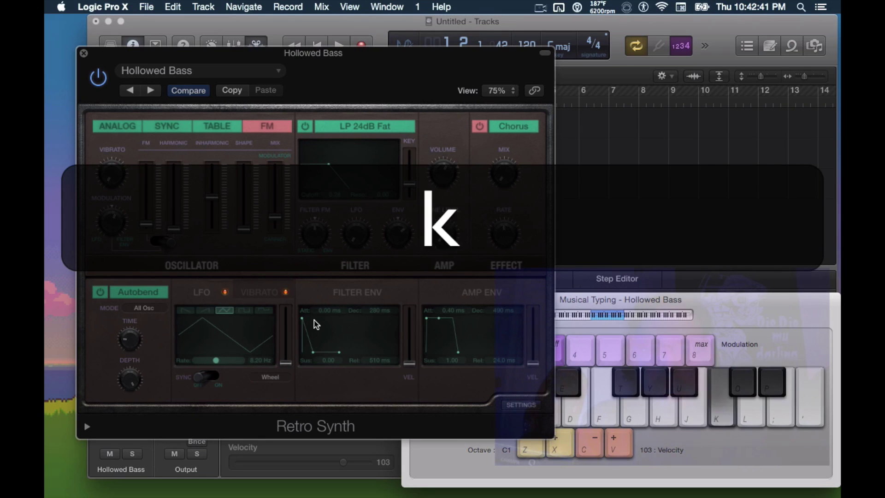
pyautogui.press('j')
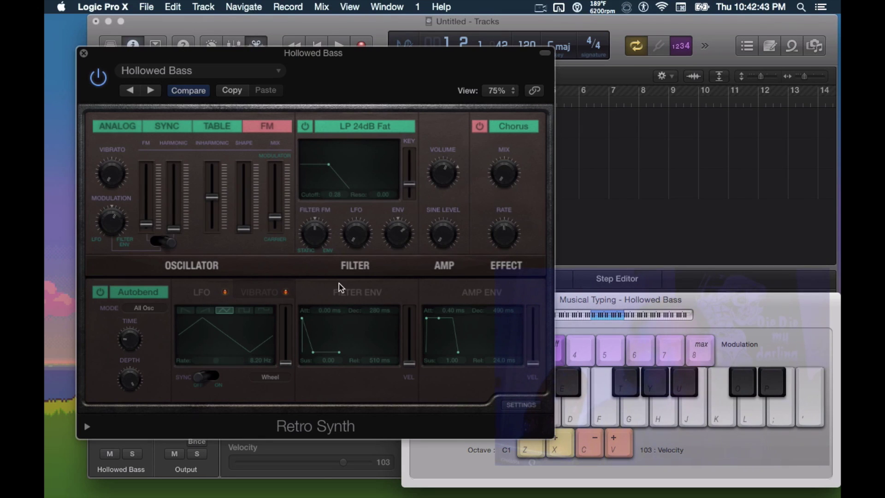
pyautogui.click(84, 54)
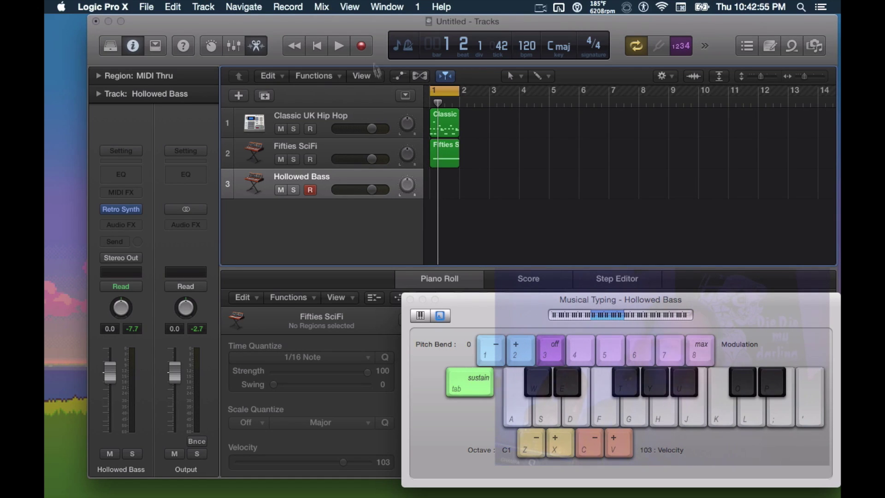
# - Record a J, K, J bass phrase at bar 1 of the Hollowed Bass track and close Musical Typing
pyautogui.click(362, 46)
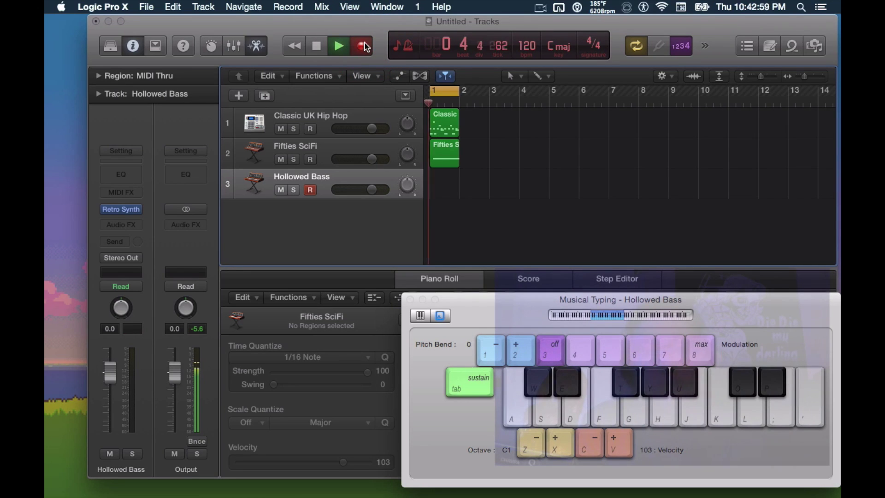
pyautogui.press('j')
pyautogui.press('k')
pyautogui.press('j')
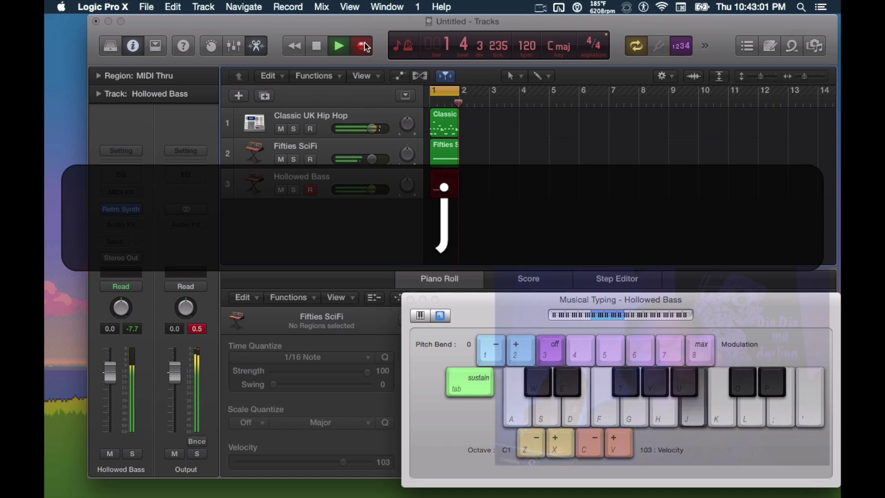
pyautogui.press('space')
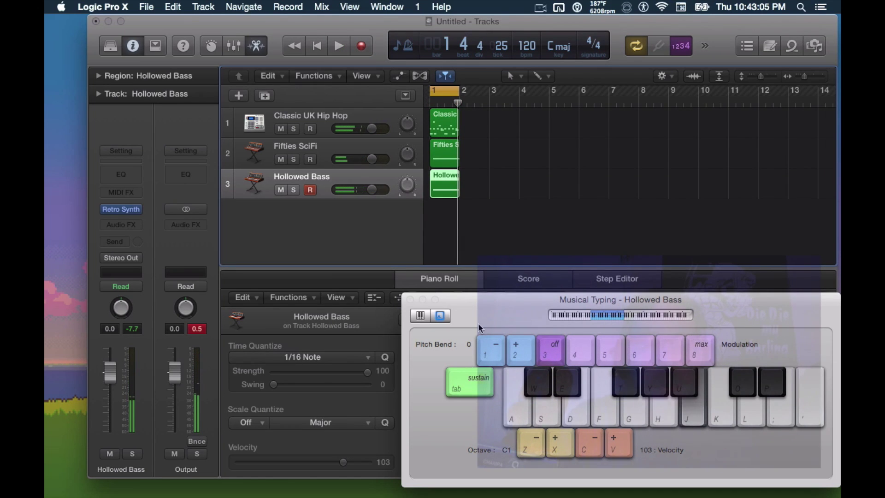
pyautogui.press('super+k')
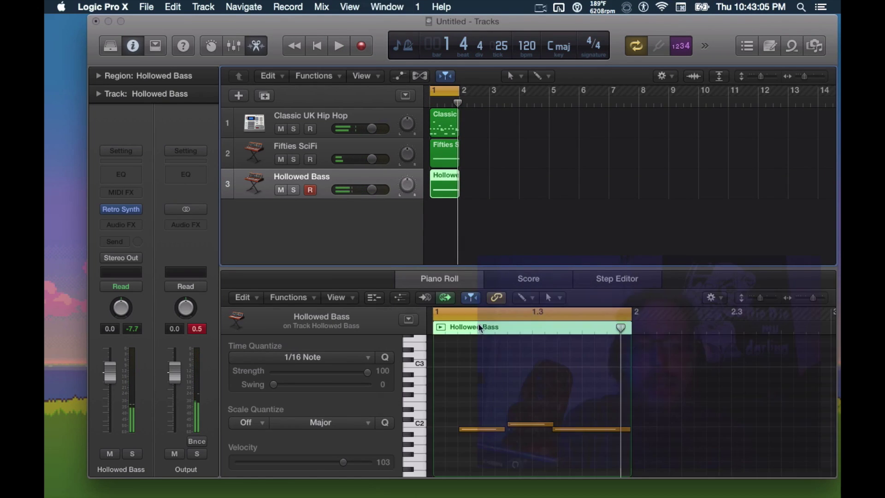
# - Move the first bass note to the bar start and lower it about two semitones
pyautogui.click(447, 158)
pyautogui.click(449, 195)
pyautogui.press('space')
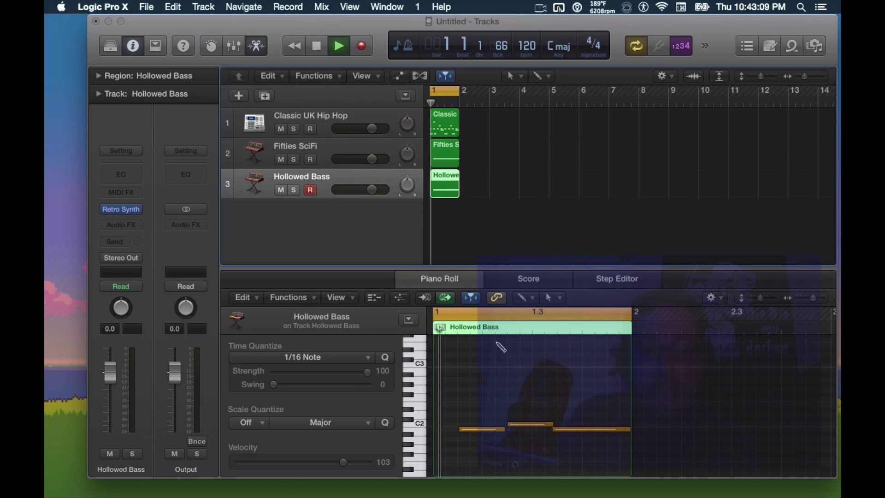
pyautogui.press('space')
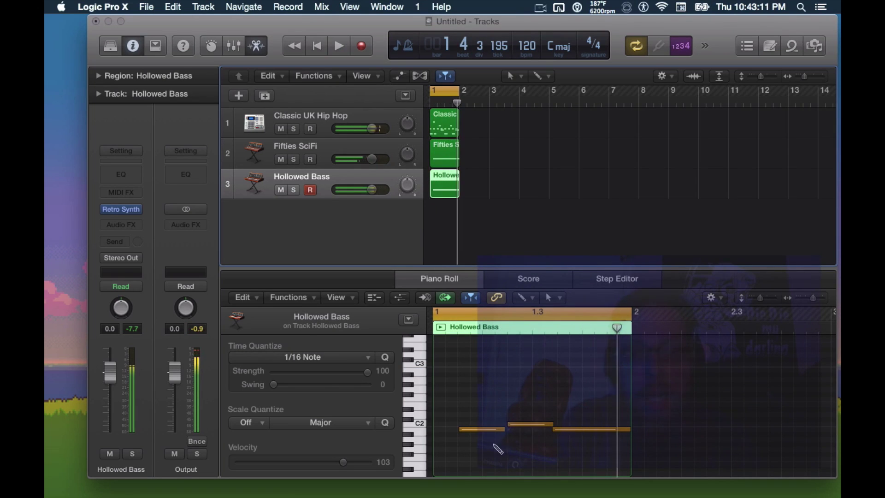
pyautogui.moveTo(466, 430); pyautogui.dragTo(446, 430)
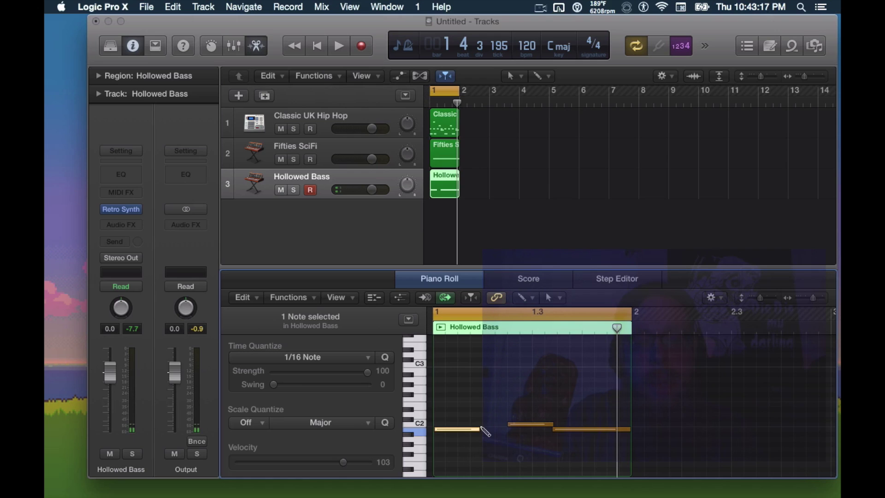
pyautogui.press('space')
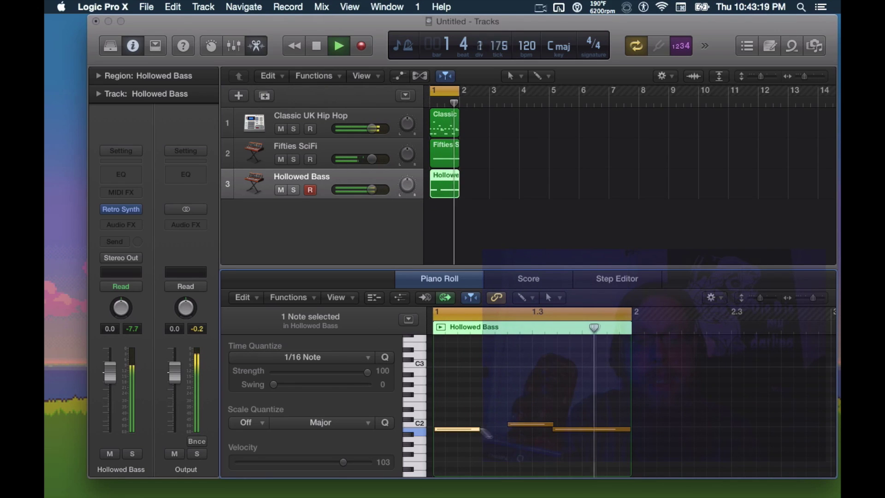
pyautogui.moveTo(456, 433)
pyautogui.mouseDown()
pyautogui.moveTo(454, 444)
pyautogui.moveTo(456, 430)
pyautogui.mouseUp()
# - Move the second bass note slightly later and shorten the first note, checking playback
pyautogui.click(520, 425)
pyautogui.moveTo(523, 427); pyautogui.dragTo(547, 428)
pyautogui.moveTo(480, 429); pyautogui.dragTo(530, 430)
pyautogui.press('space')
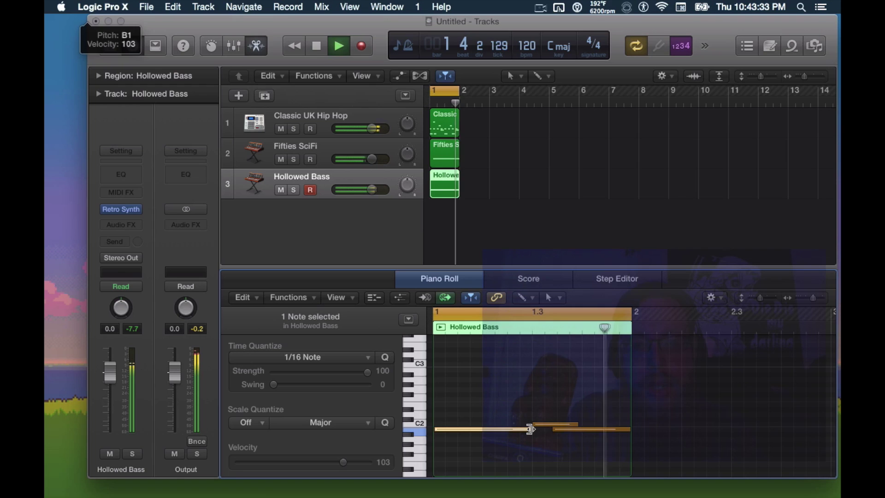
pyautogui.scroll(3, 532, 430)
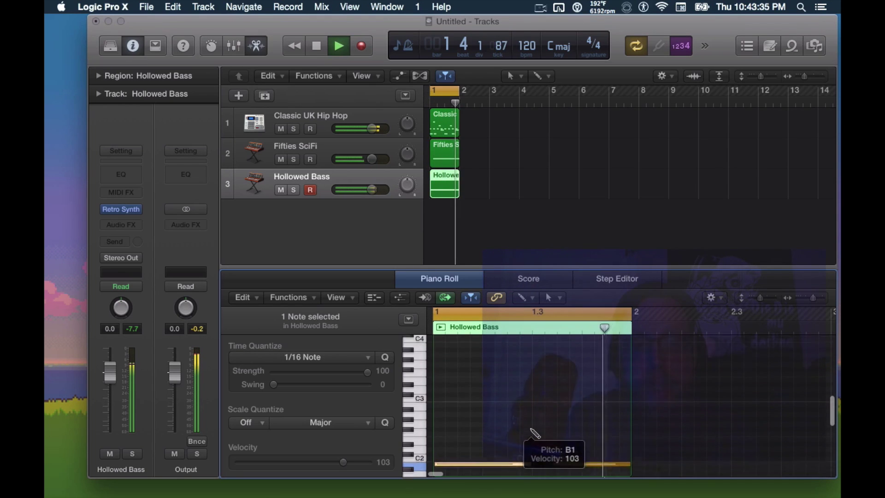
pyautogui.scroll(-3, 534, 433)
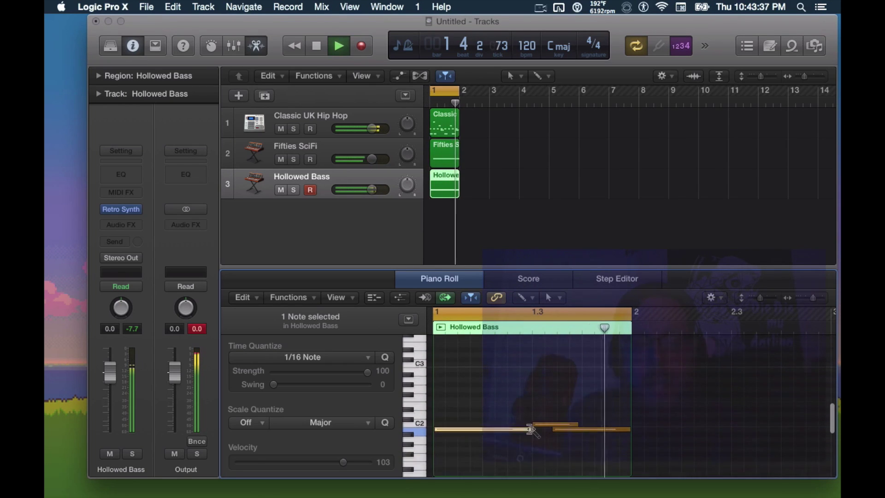
pyautogui.press('space')
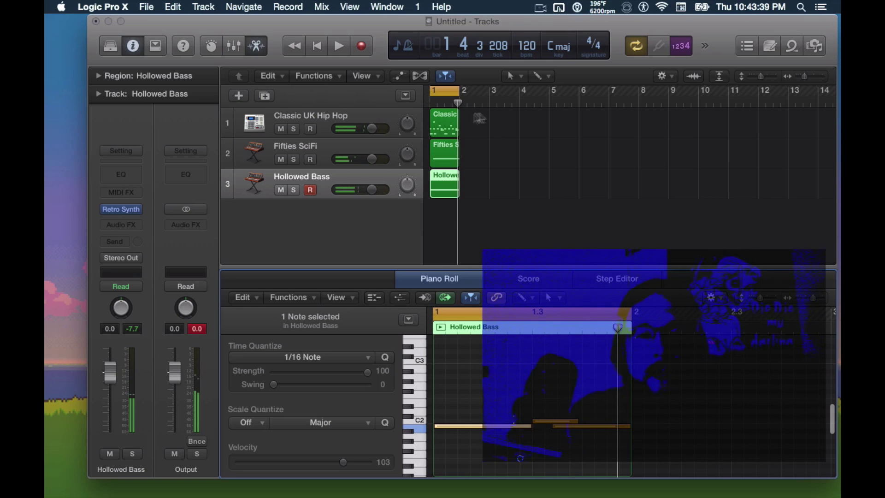
# - Start the first note later and the C2 note earlier, auditioning each edit
pyautogui.moveTo(435, 426); pyautogui.dragTo(482, 427)
pyautogui.press('space')
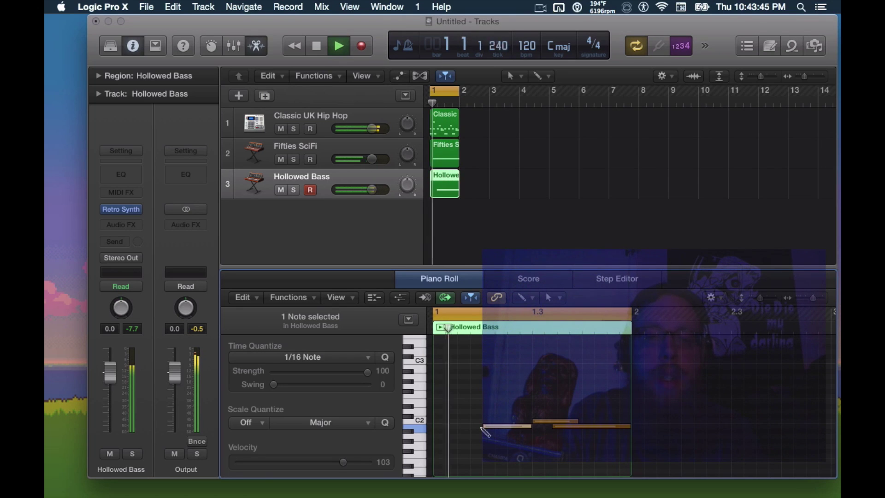
pyautogui.press('space')
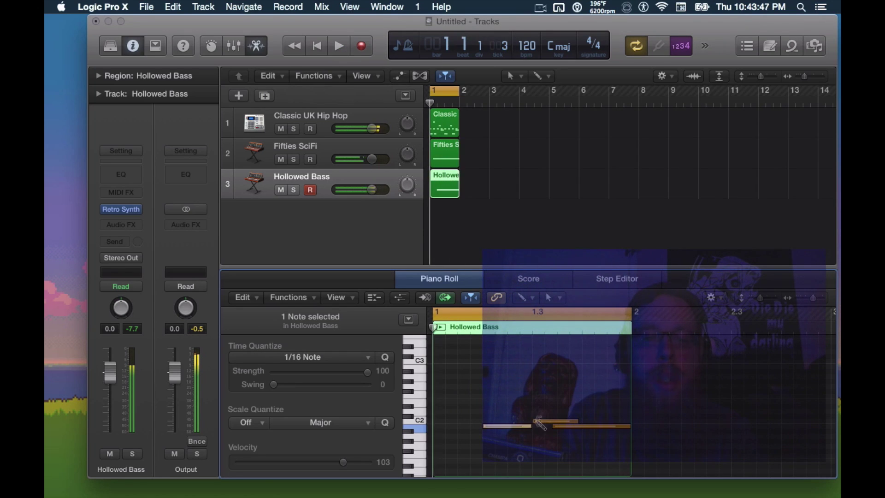
pyautogui.click(537, 420)
pyautogui.moveTo(535, 421); pyautogui.dragTo(520, 421)
pyautogui.press('space')
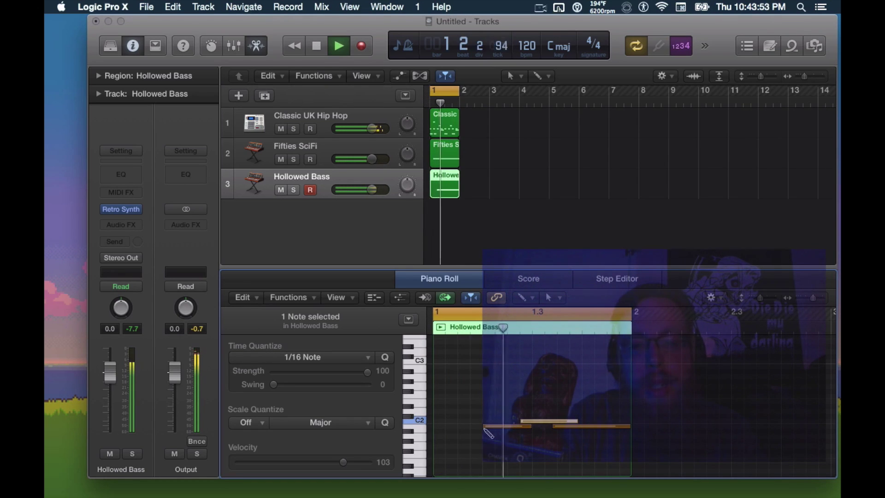
pyautogui.press('space')
# - Extend the C2 and upper notes' starts further left to 1 2 4 1 and play the bass part
pyautogui.moveTo(484, 426); pyautogui.dragTo(460, 427)
pyautogui.press('space')
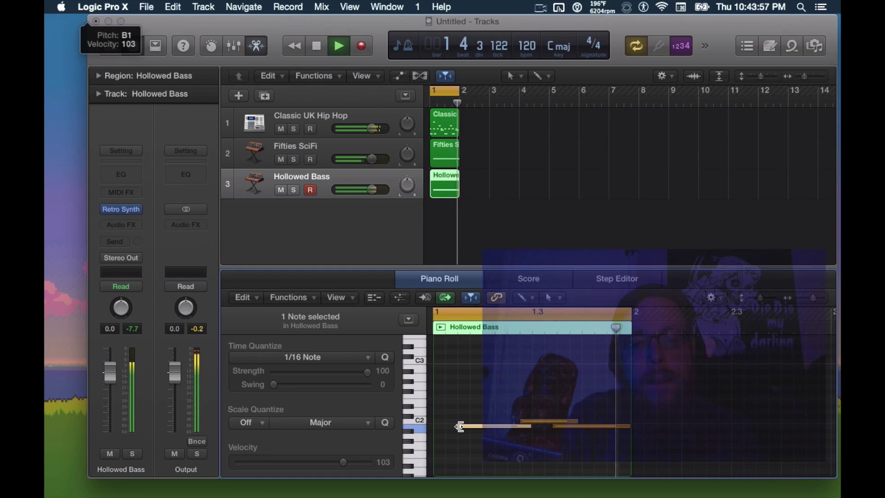
pyautogui.click(529, 426)
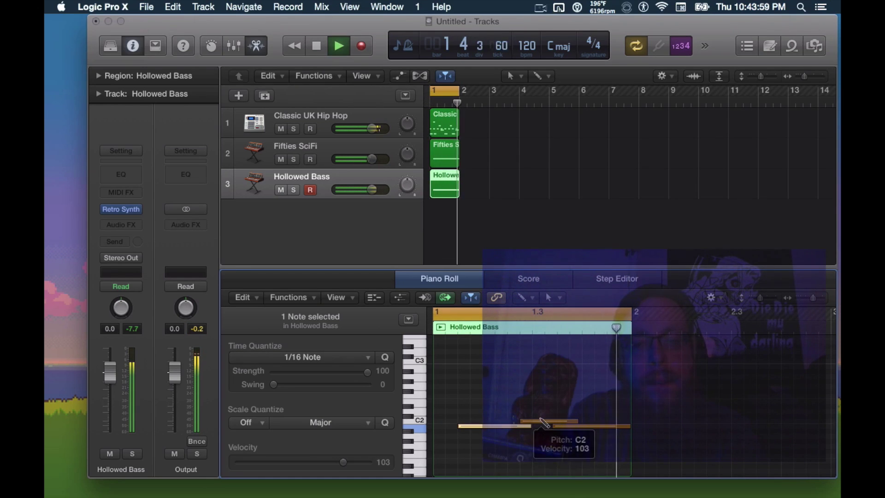
pyautogui.press('space')
pyautogui.moveTo(523, 422); pyautogui.dragTo(508, 421)
pyautogui.press('space')
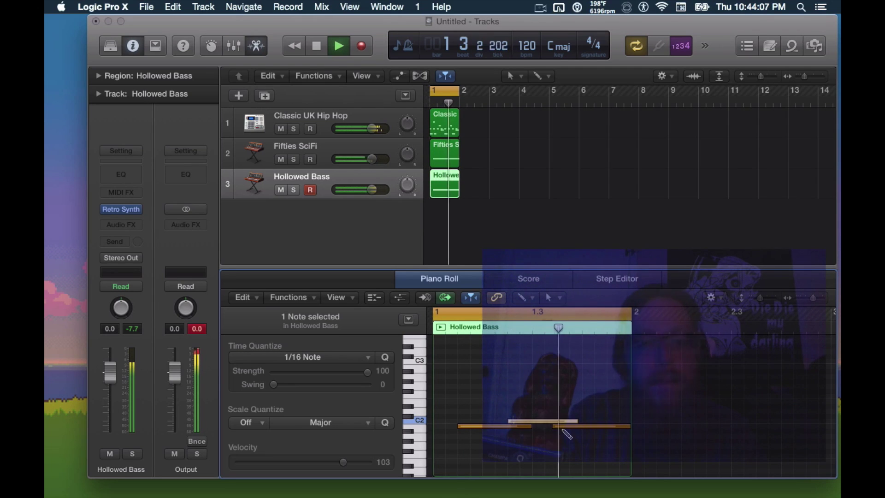
pyautogui.press('space')
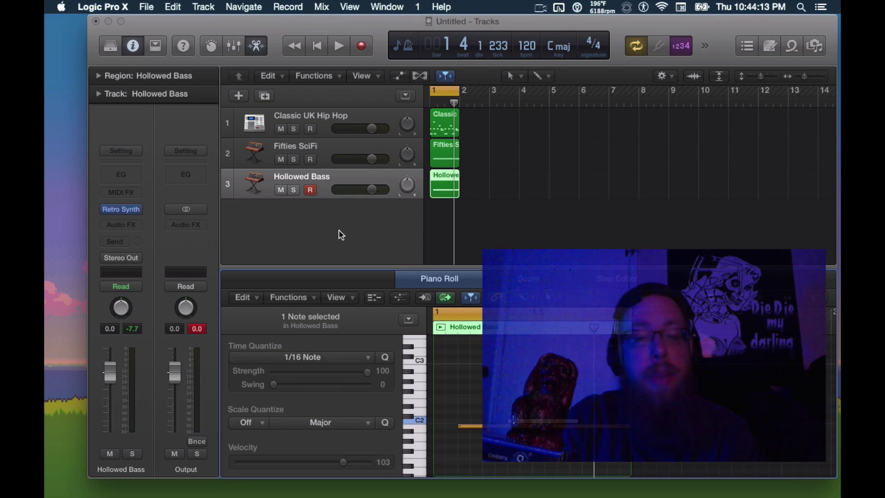
# - Add a new instrument track below Hollowed Bass running Retro Synth in stereo
pyautogui.doubleClick(305, 231)
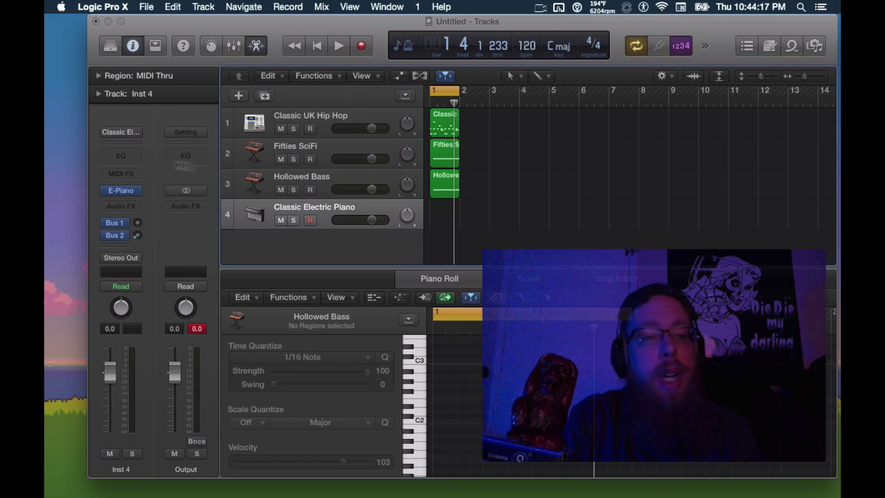
pyautogui.click(121, 132)
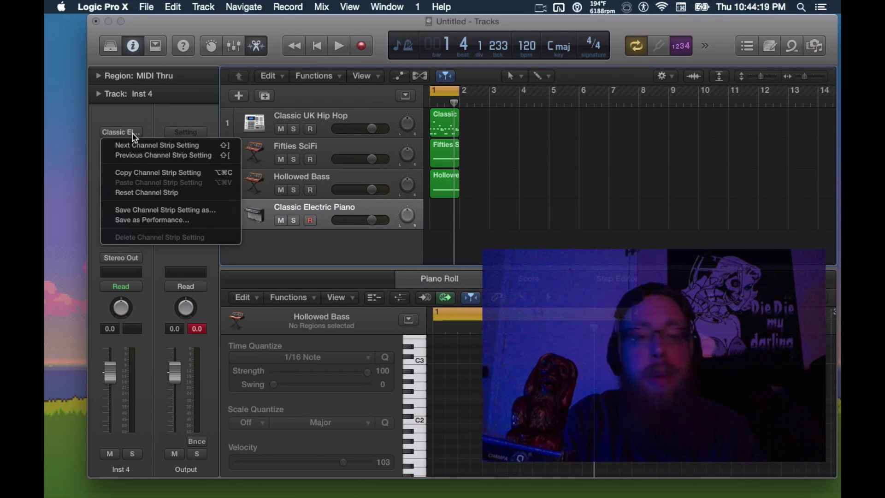
pyautogui.click(143, 127)
pyautogui.click(135, 192)
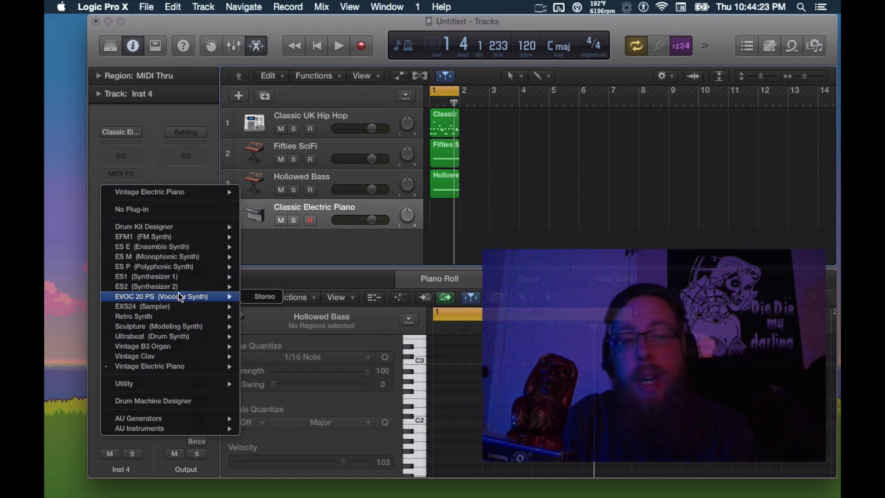
pyautogui.moveTo(180, 428)
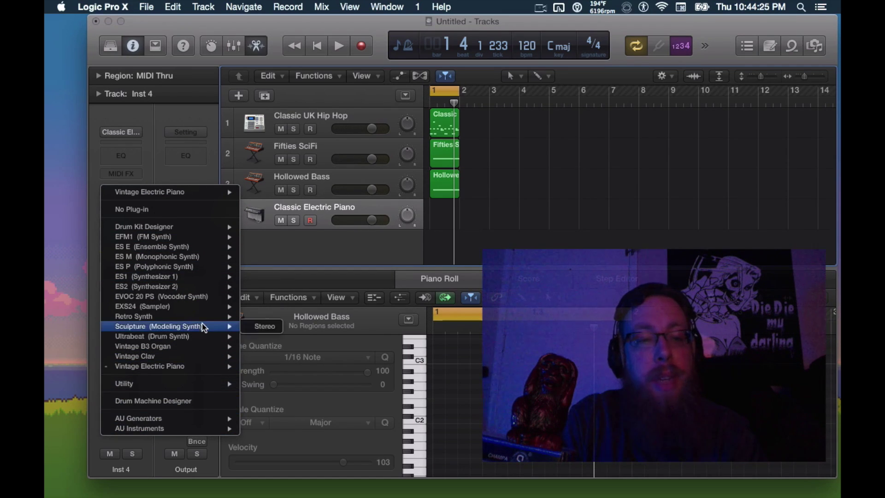
pyautogui.moveTo(204, 318)
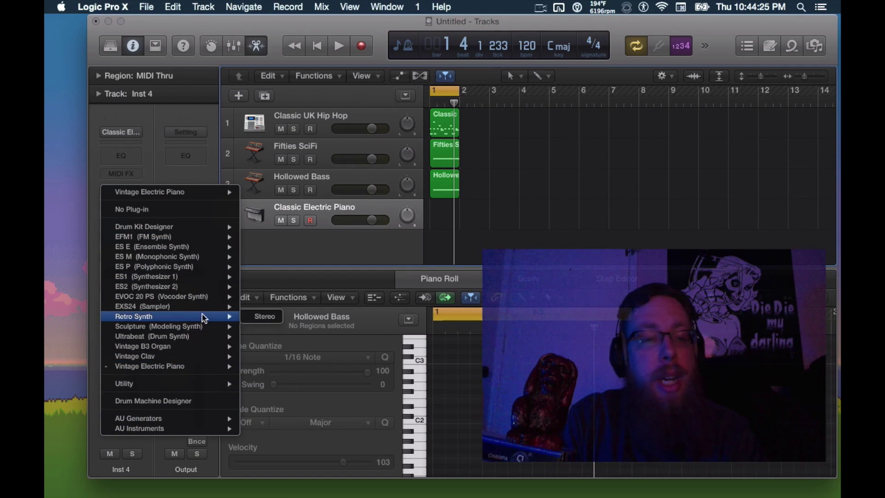
pyautogui.click(256, 320)
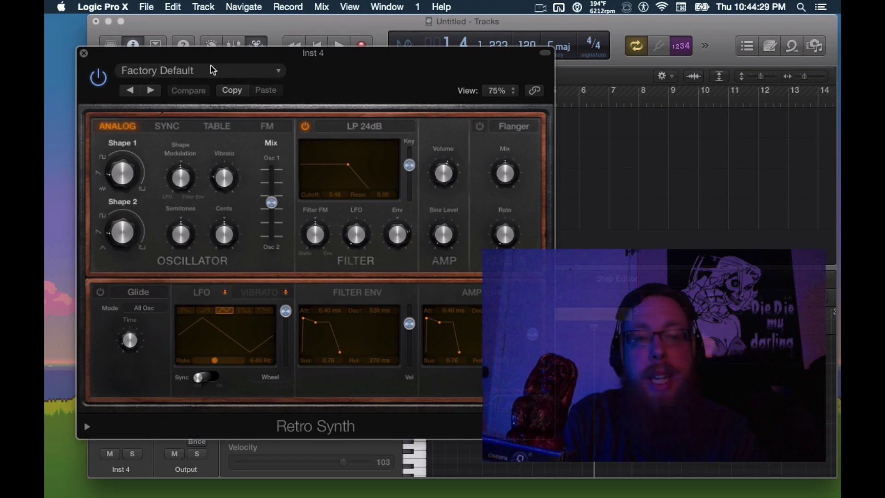
# - Load the Synth Strings > Eerie Strings preset, close the synth window, and audition it
pyautogui.click(212, 69)
pyautogui.moveTo(211, 334)
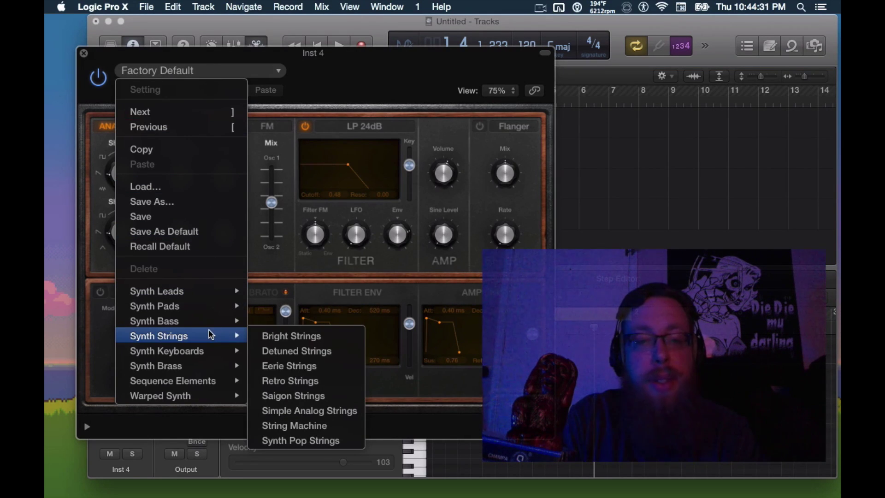
pyautogui.click(308, 366)
pyautogui.press('super+k')
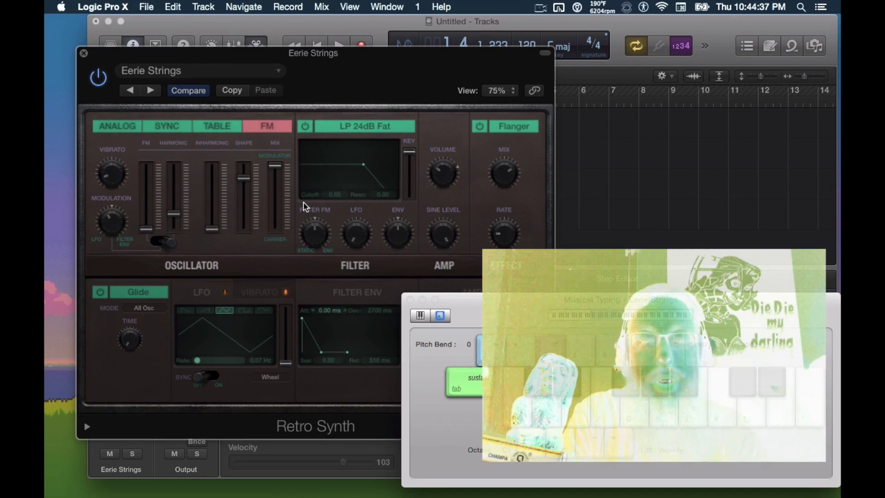
pyautogui.click(84, 54)
pyautogui.press('space')
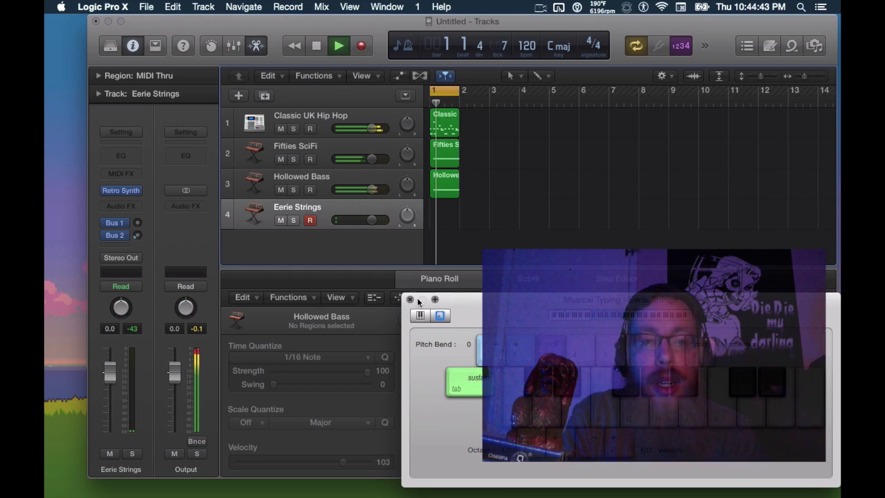
# - Record a one-note Eerie Strings region in bar 1, then hide Musical Typing
pyautogui.press('space')
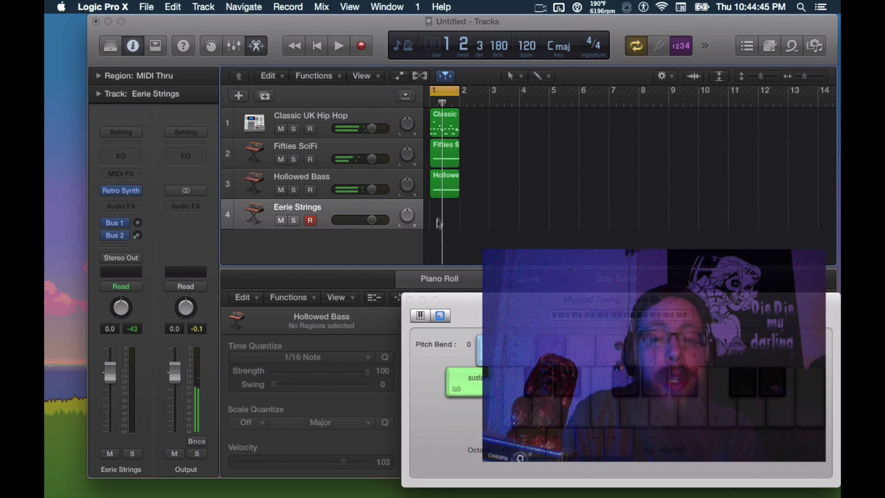
pyautogui.click(362, 48)
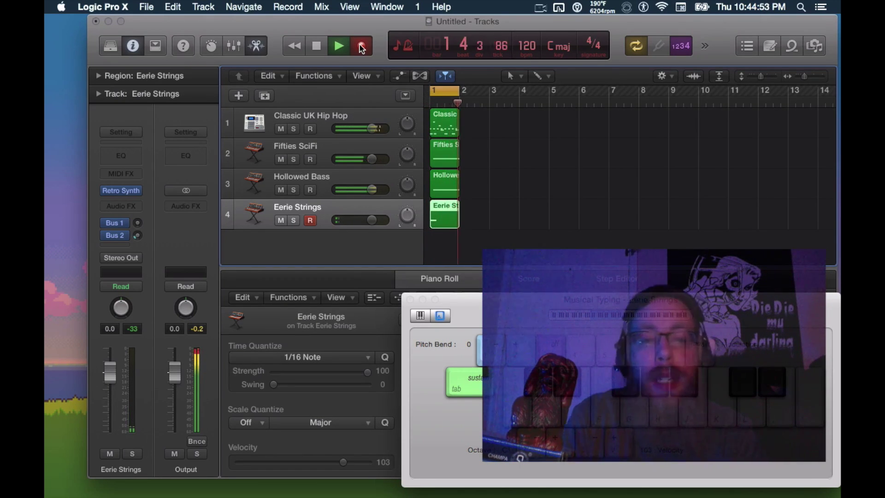
pyautogui.press('space')
pyautogui.press('super+k')
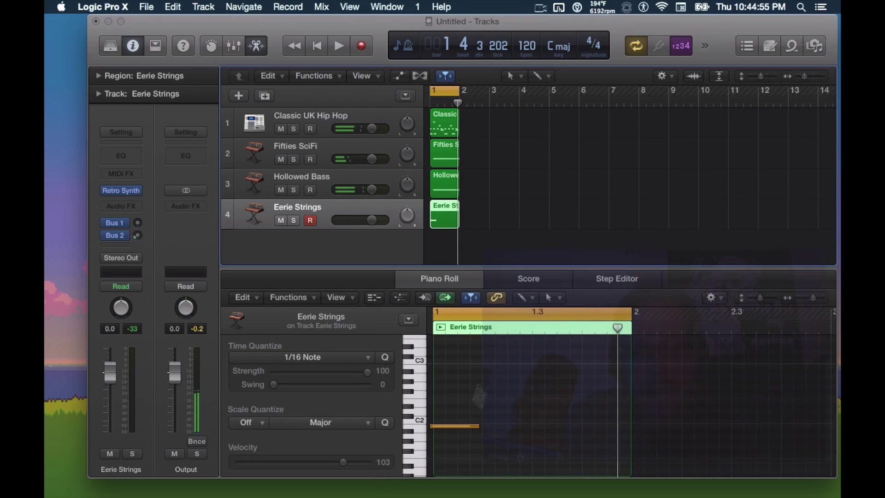
# - Move the strings note to start exactly at 1 1 1 and check it by playback
pyautogui.scroll(-1, 477, 396)
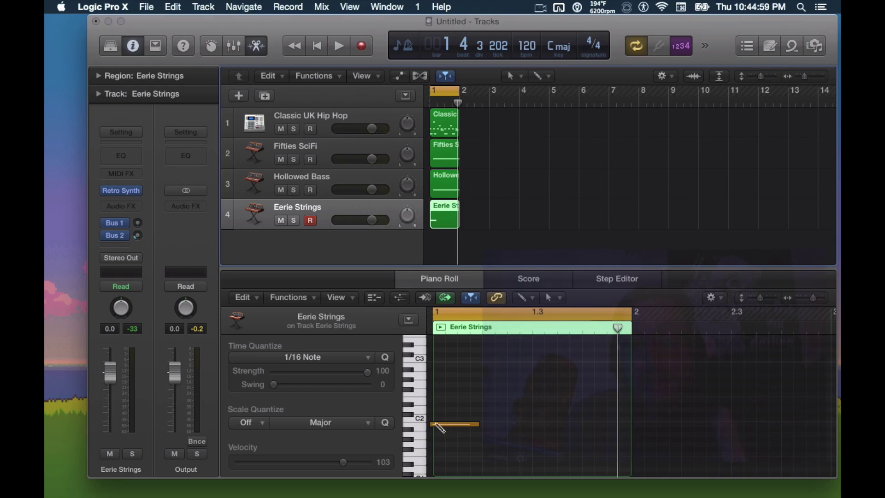
pyautogui.moveTo(435, 426); pyautogui.dragTo(431, 425)
pyautogui.click(443, 425)
pyautogui.moveTo(442, 429); pyautogui.dragTo(451, 427)
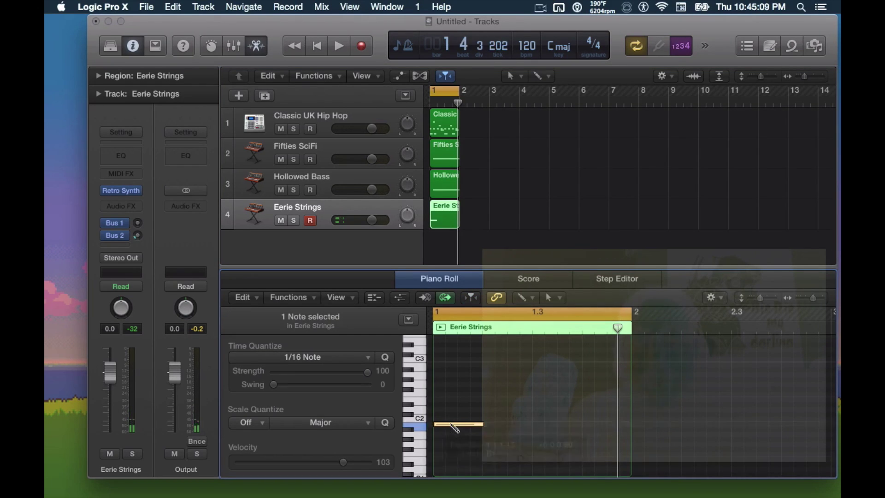
pyautogui.press('space')
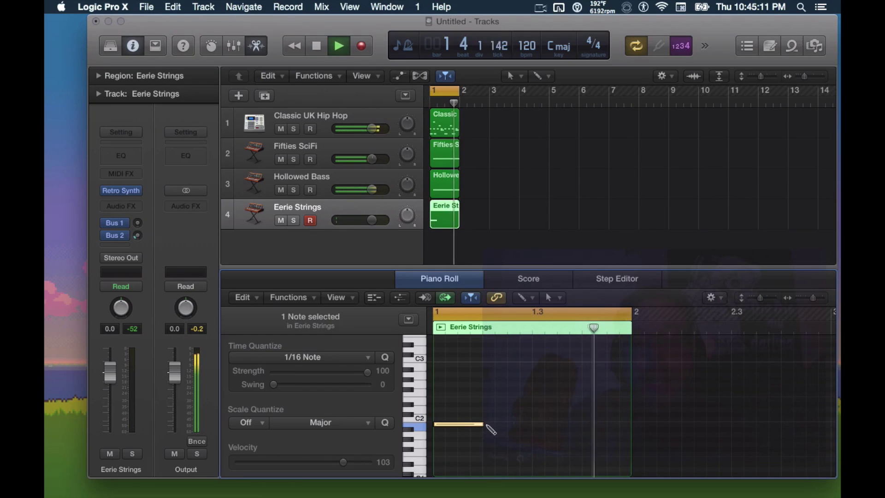
pyautogui.press('space')
# - Stretch the strings note across the bar nearly to bar 2 and play it back
pyautogui.moveTo(482, 424); pyautogui.dragTo(609, 424)
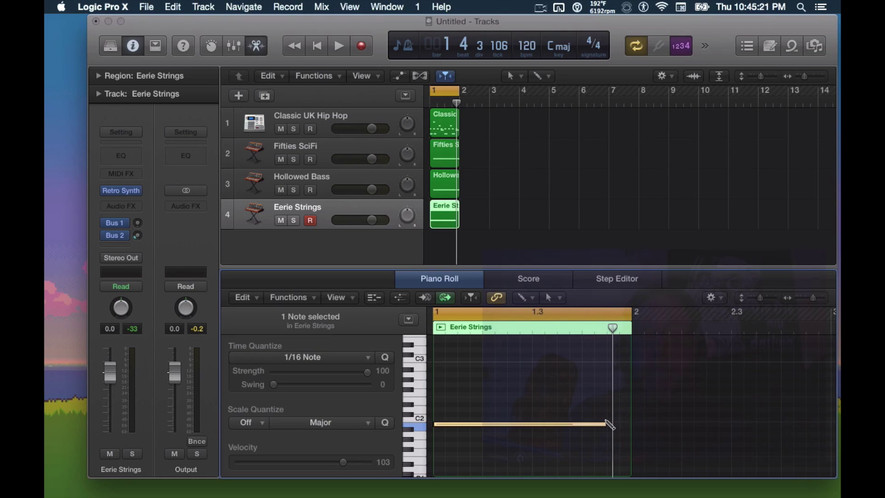
pyautogui.press('space')
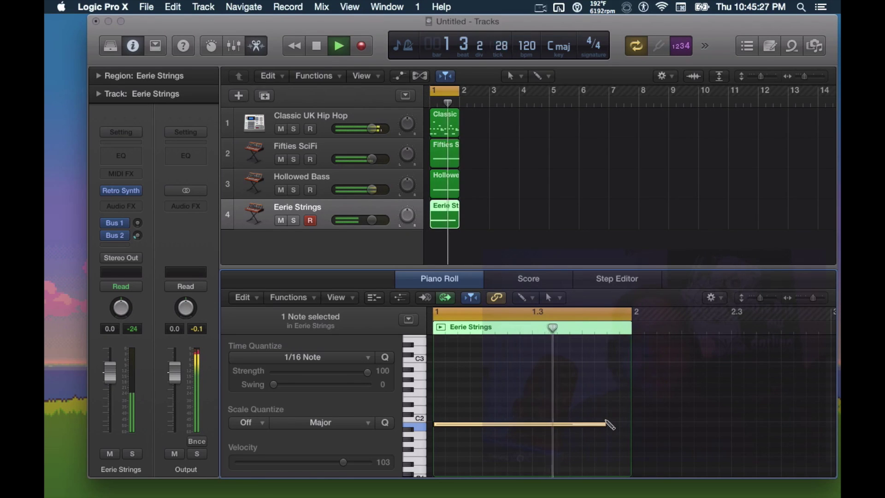
pyautogui.press('space')
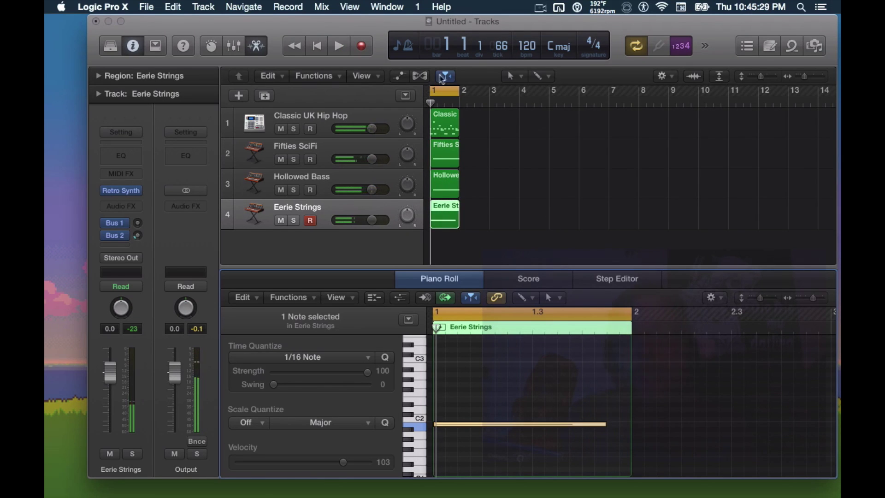
# - Turn off Cycle and copy all four bar-1 regions to fill bars 1–4
pyautogui.click(446, 92)
pyautogui.moveTo(452, 251); pyautogui.dragTo(530, 111)
pyautogui.click(441, 241)
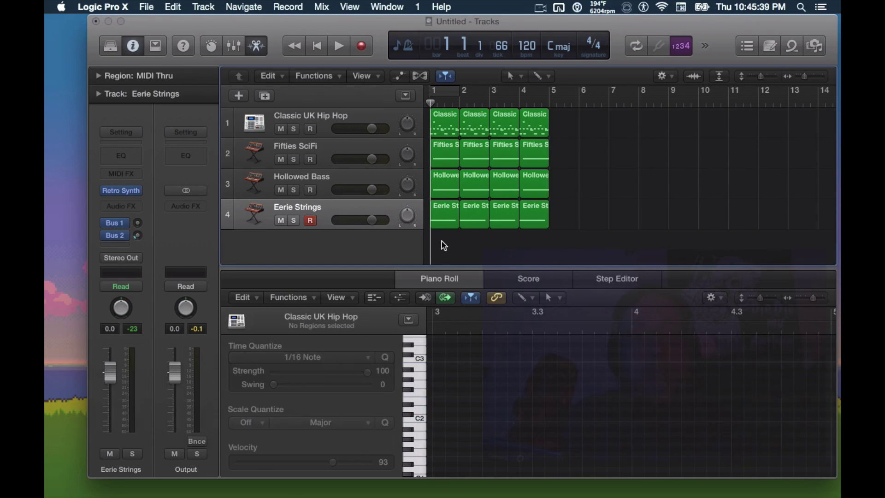
# - Delete the Hollowed Bass and Eerie Strings regions in bars 1–2, then play the arrangement back
pyautogui.moveTo(442, 242); pyautogui.dragTo(472, 189)
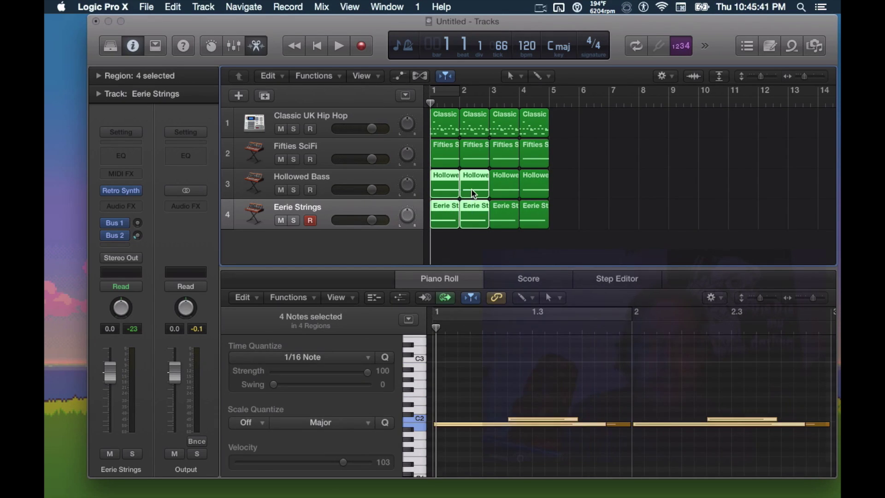
pyautogui.press('m')
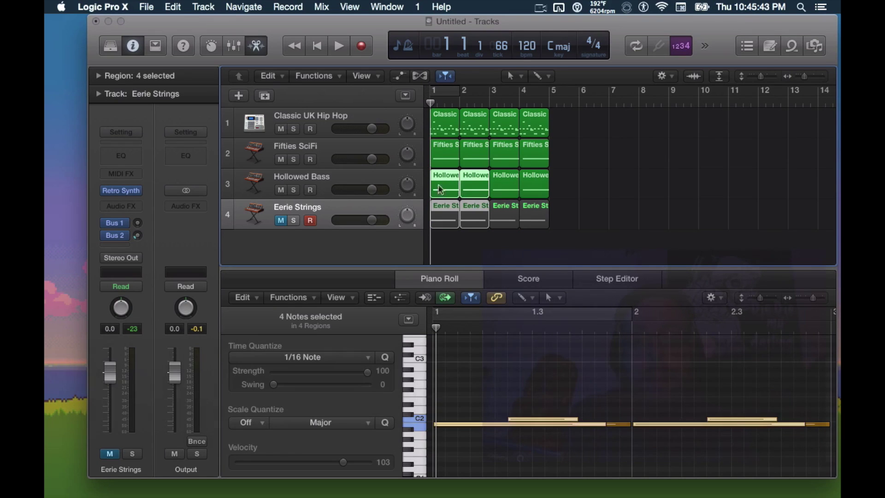
pyautogui.click(280, 191)
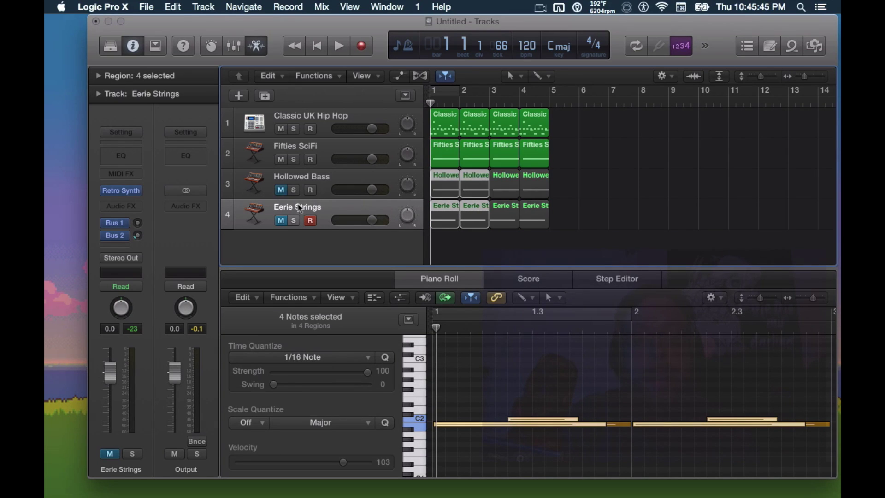
pyautogui.click(282, 192)
pyautogui.click(280, 221)
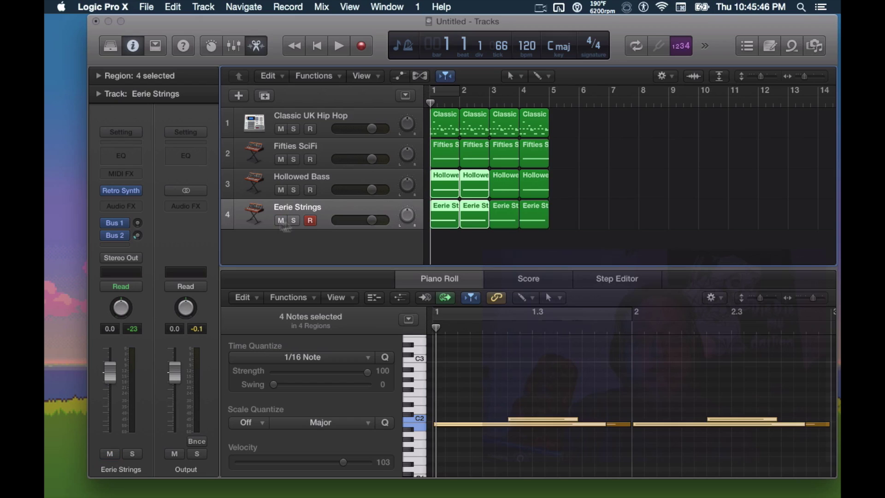
pyautogui.click(467, 252)
pyautogui.moveTo(444, 251); pyautogui.dragTo(482, 197)
pyautogui.press('BackSpace')
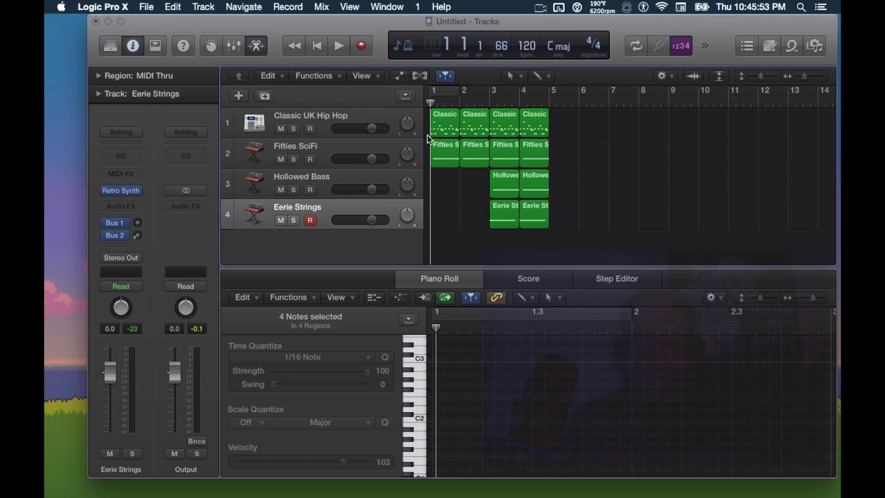
pyautogui.press('space')
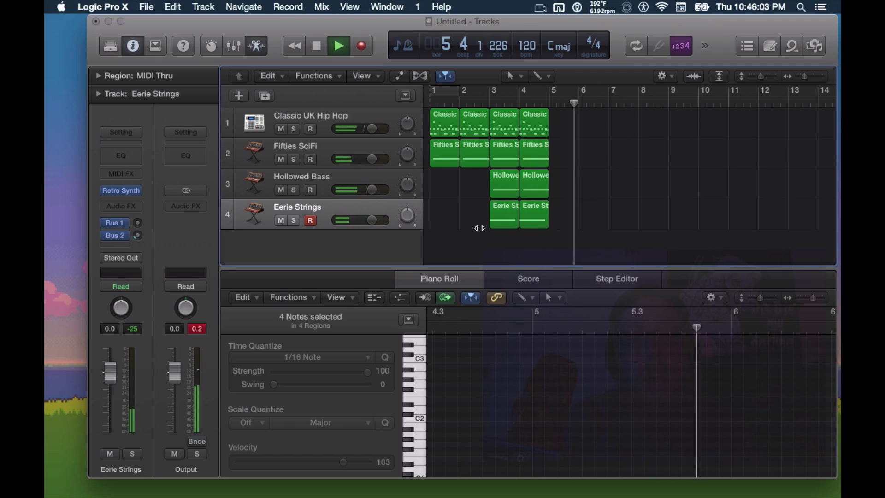
pyautogui.press('space')
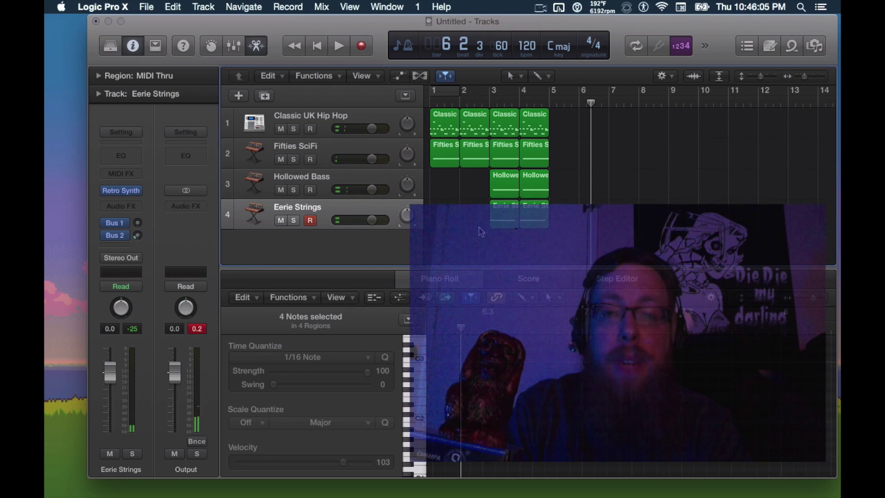